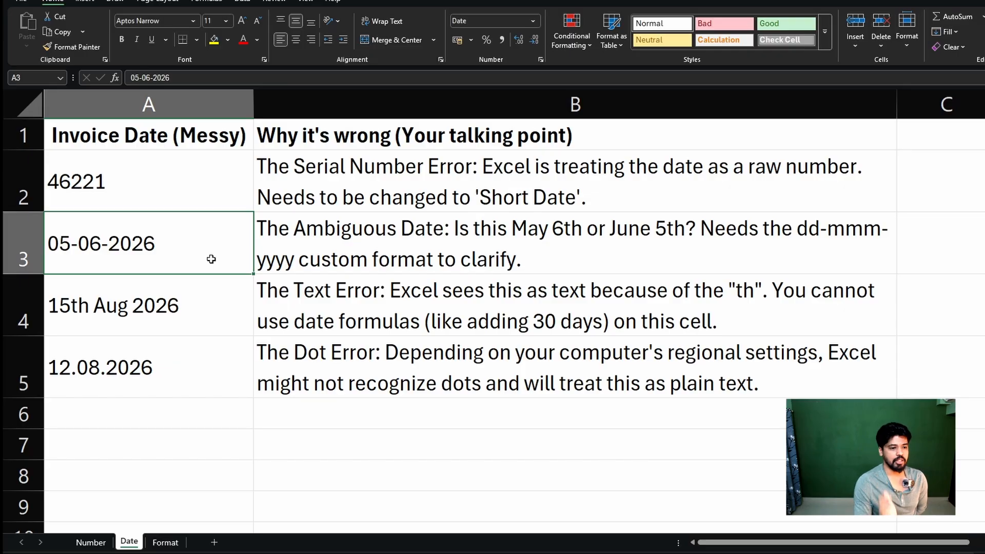
Copy the four messy invoice dates in A2:A5 into column C starting at C2, and auto-fit column C's width.
click(244, 323)
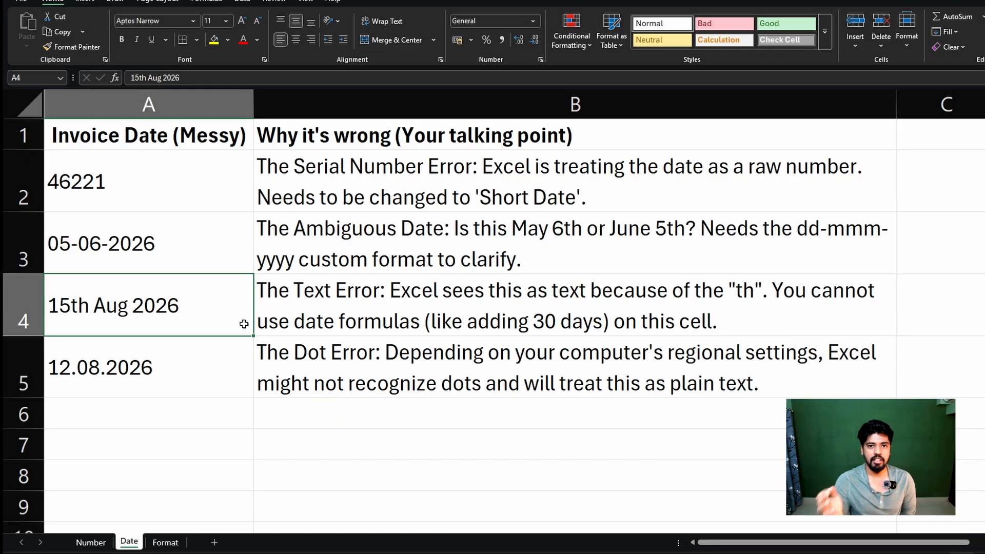
click(135, 376)
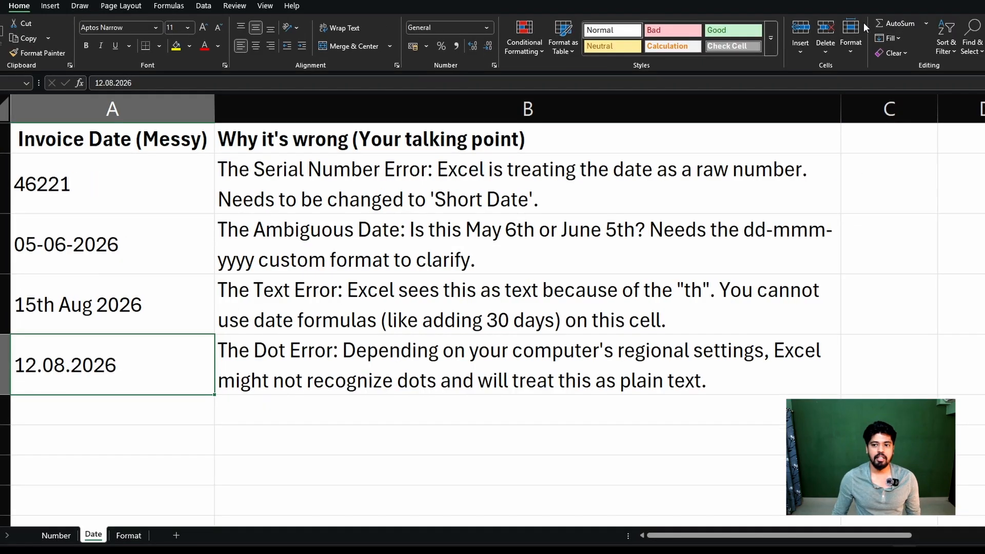
drag(42, 202, 214, 347)
key(ctrl+c)
click(849, 193)
key(ctrl+v)
click(932, 102)
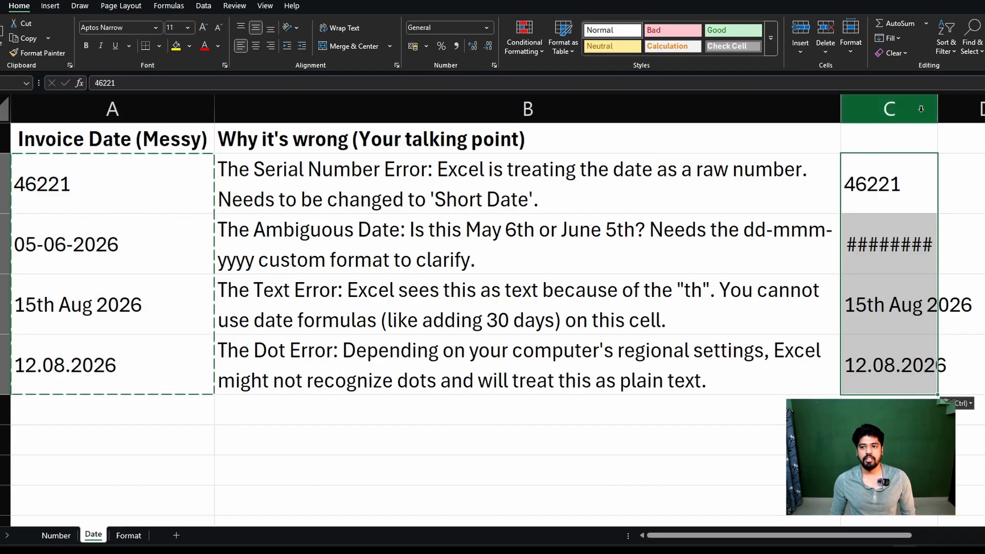
double_click(937, 105)
click(981, 226)
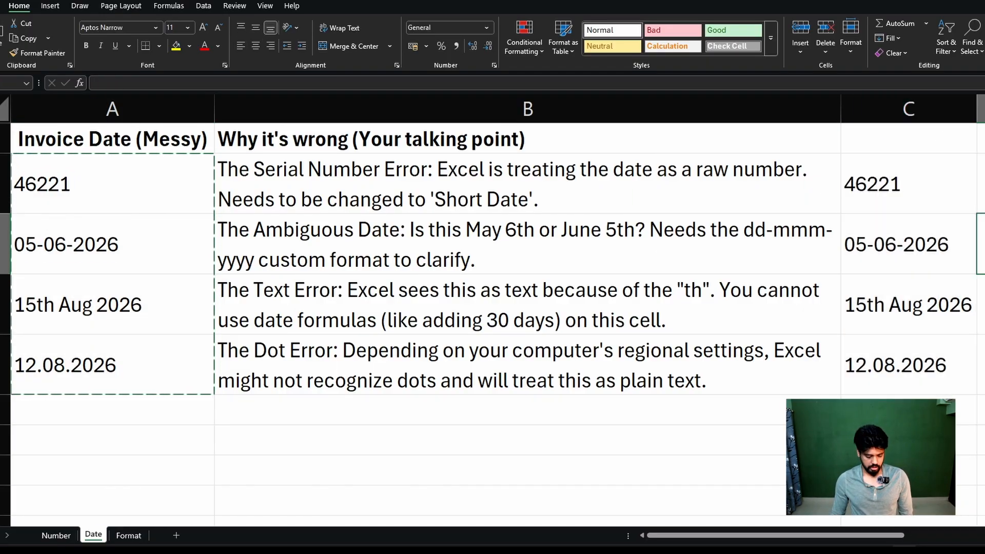
key(Right)
key(Right)
key(Right)
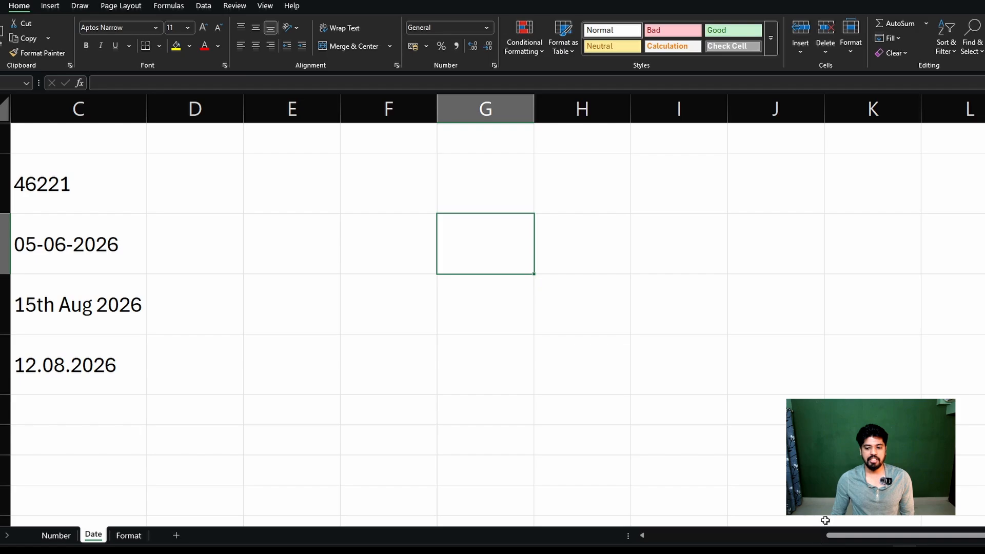
drag(827, 535, 662, 544)
Format the serial number in C2 as a Date with the non-asterisk "14 March 2012" type and the English (India) locale.
click(875, 172)
right_click(875, 183)
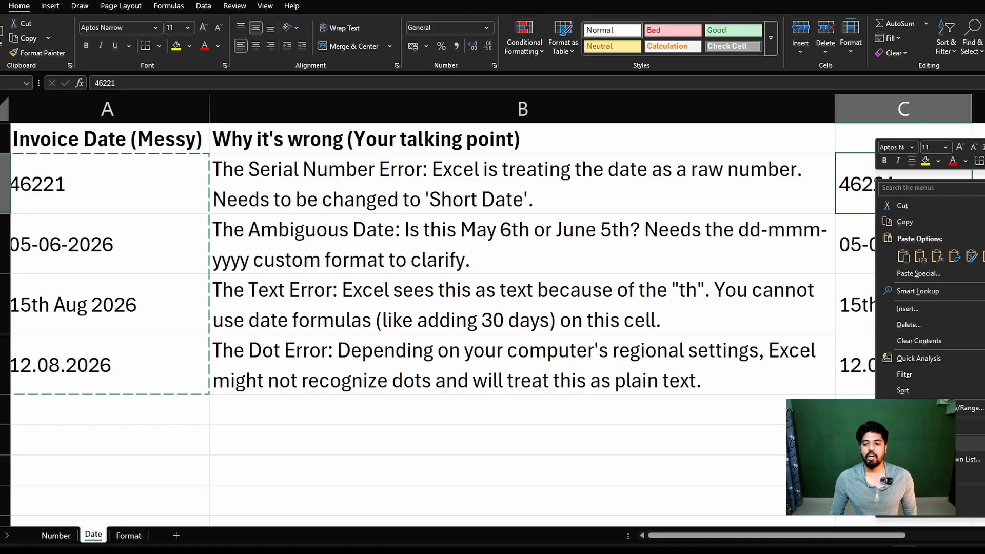
click(919, 442)
drag(905, 422, 547, 138)
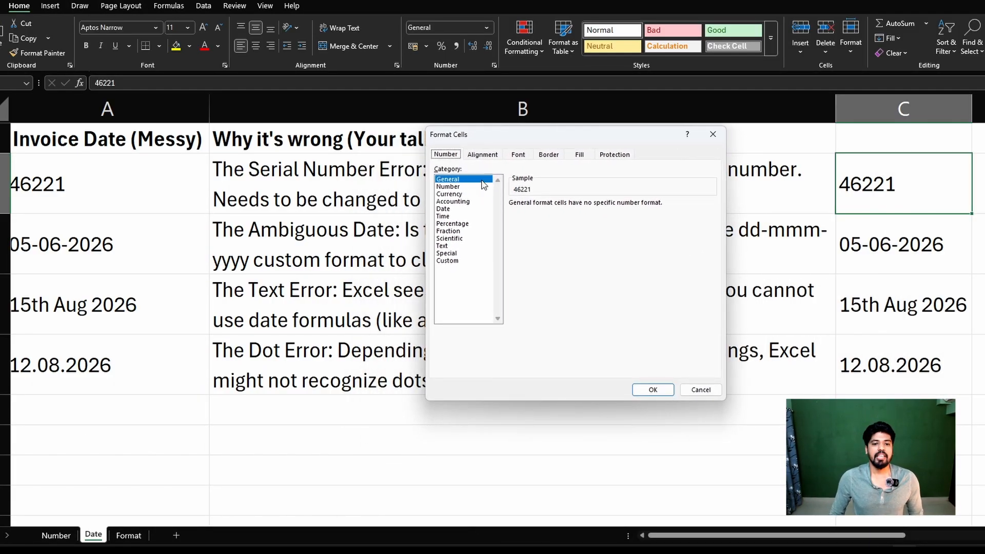
click(465, 179)
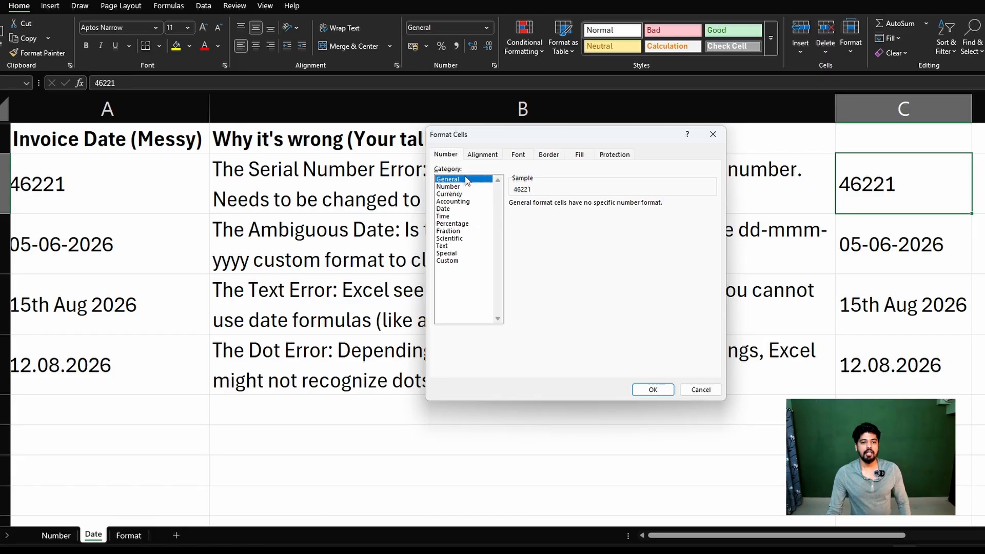
click(443, 209)
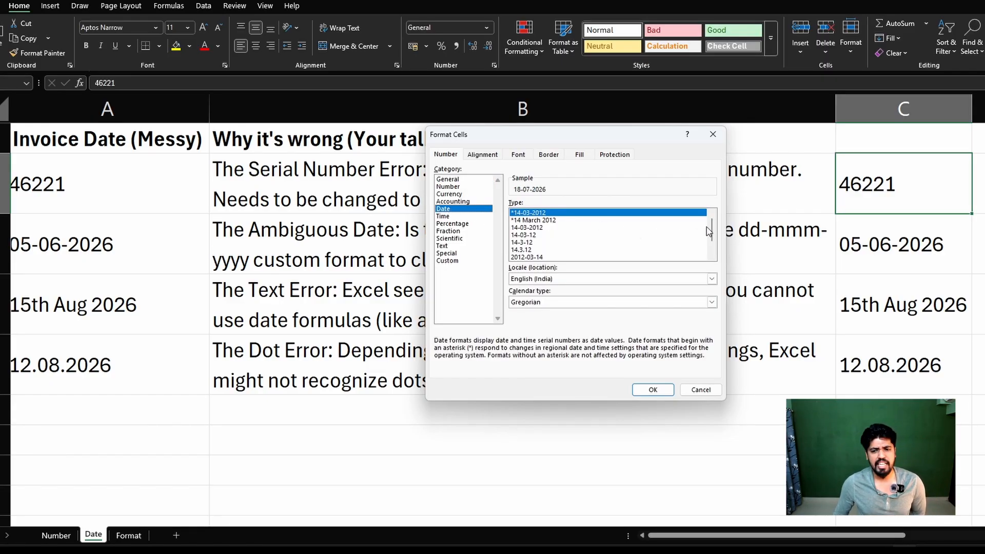
scroll(713, 237, down, 1)
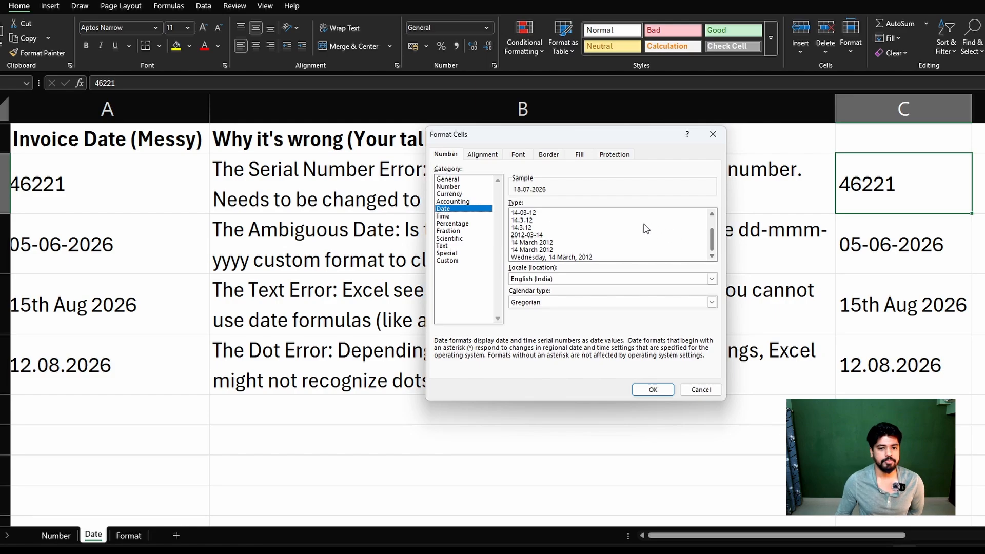
click(565, 243)
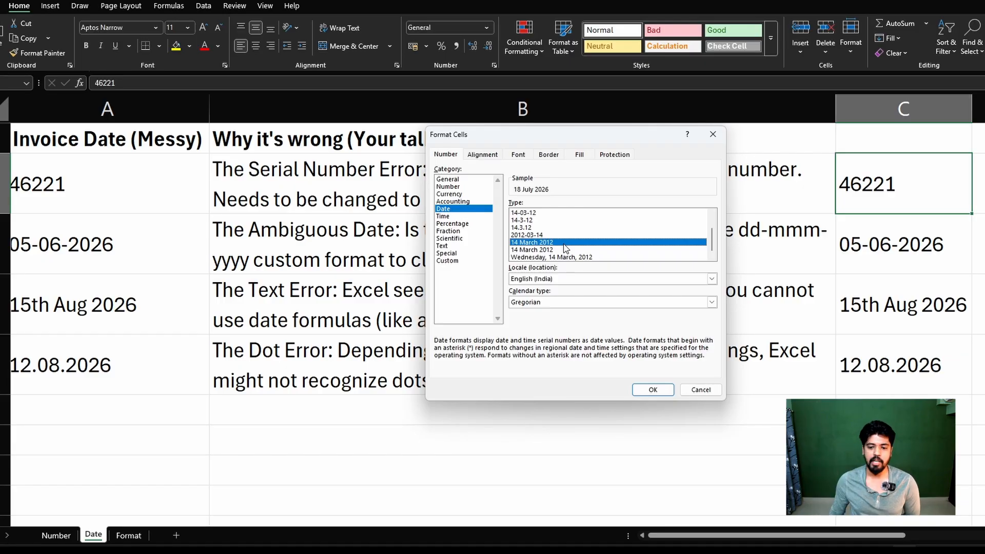
click(652, 390)
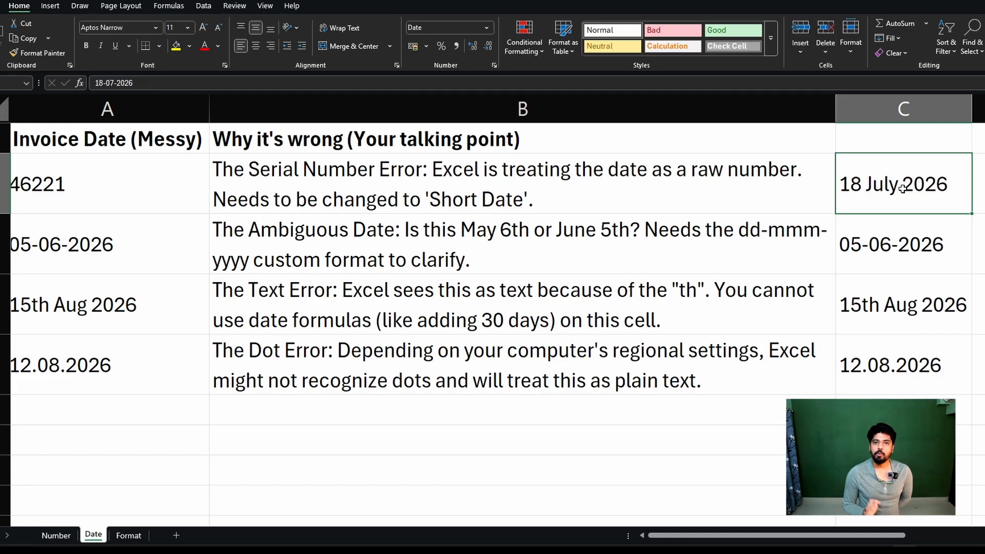
Change the date format of the ambiguous date in C3 to the "*14 March 2012" type.
click(171, 190)
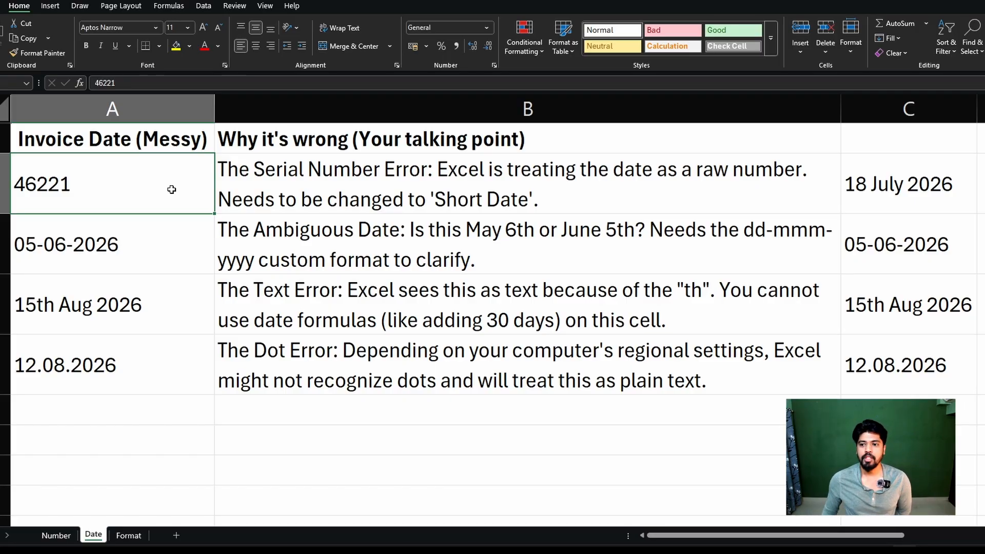
click(903, 197)
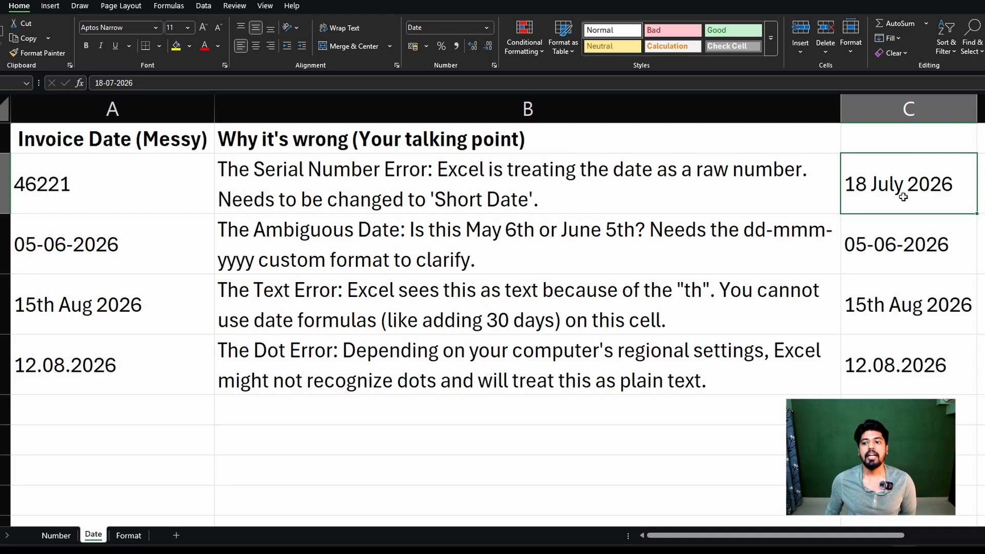
click(874, 263)
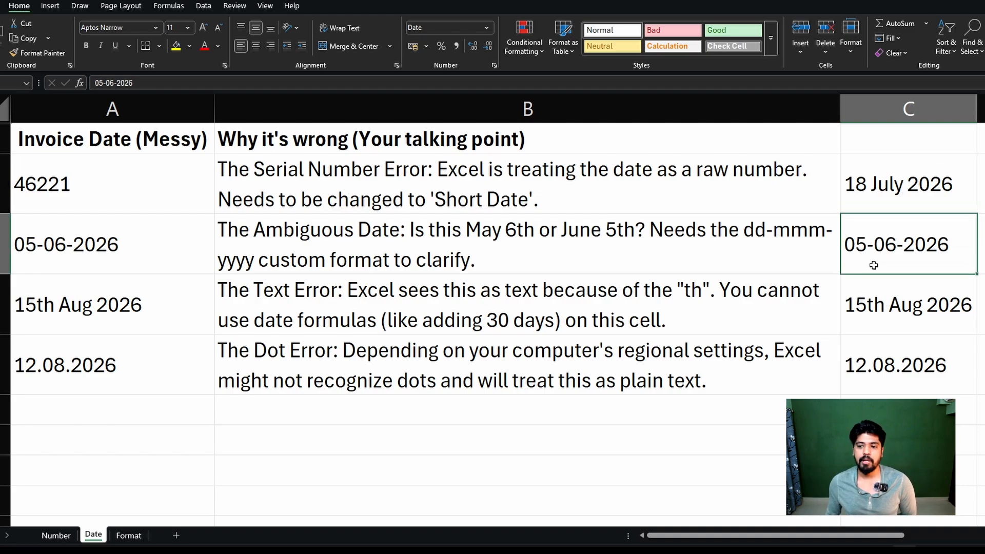
right_click(897, 226)
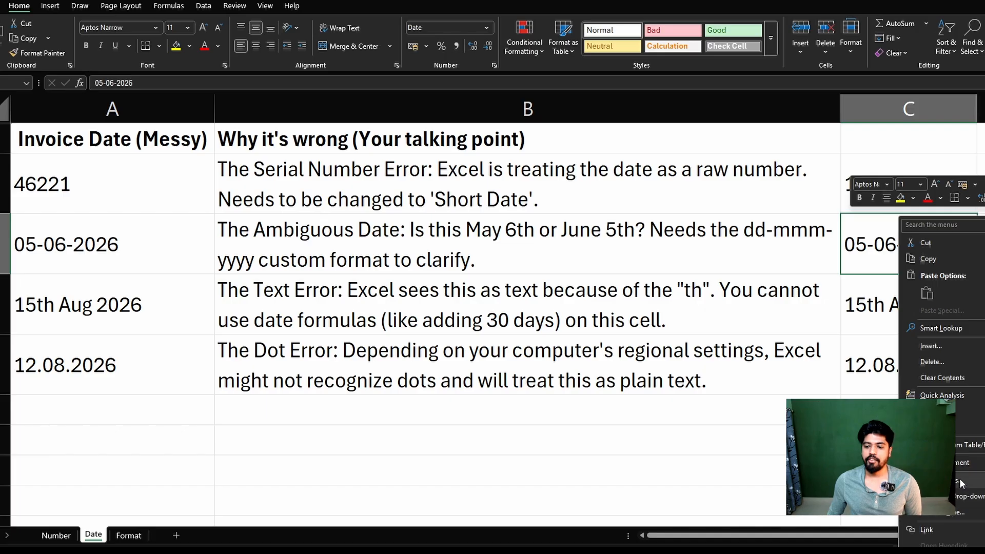
click(918, 492)
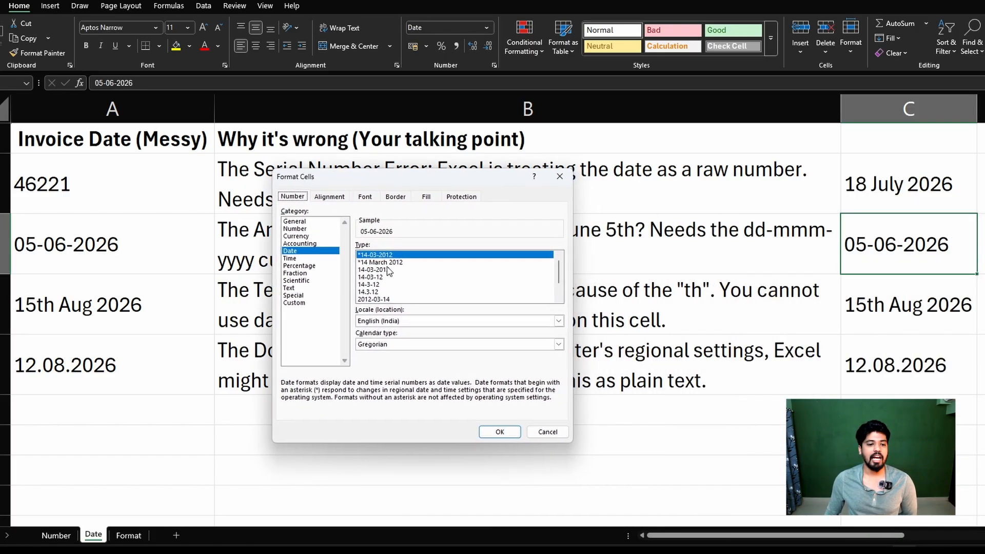
click(422, 263)
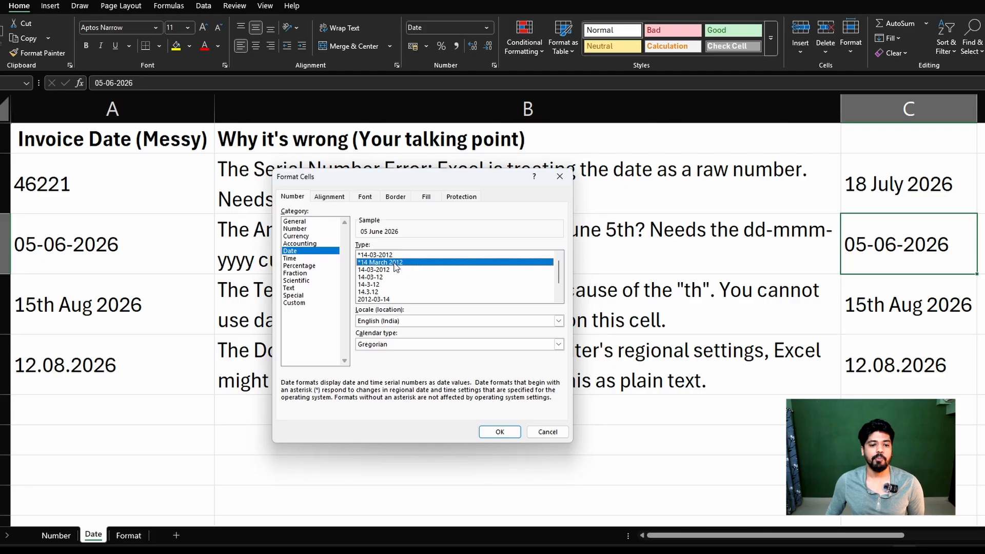
click(500, 432)
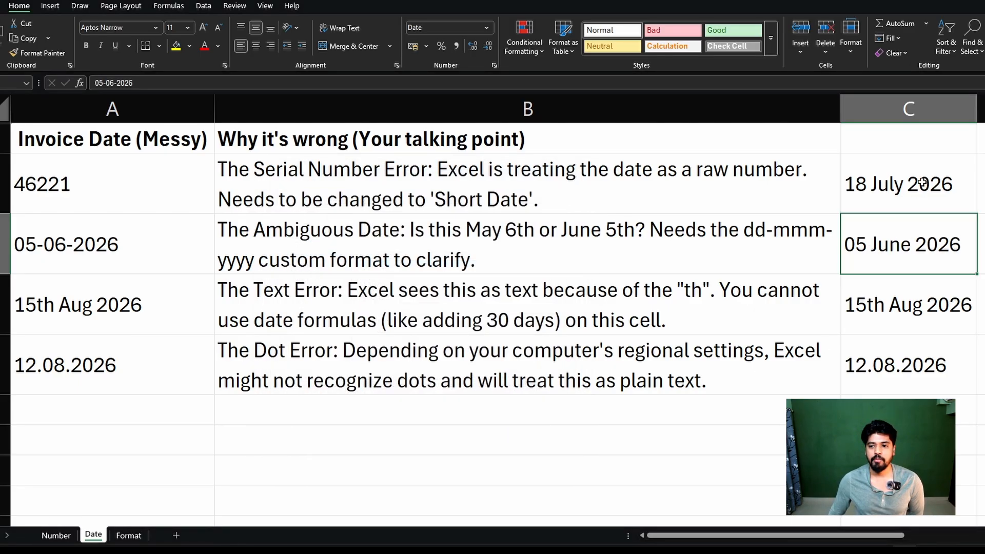
Apply the Date format with the "*14 March 2012" type to the text date in C4.
click(153, 255)
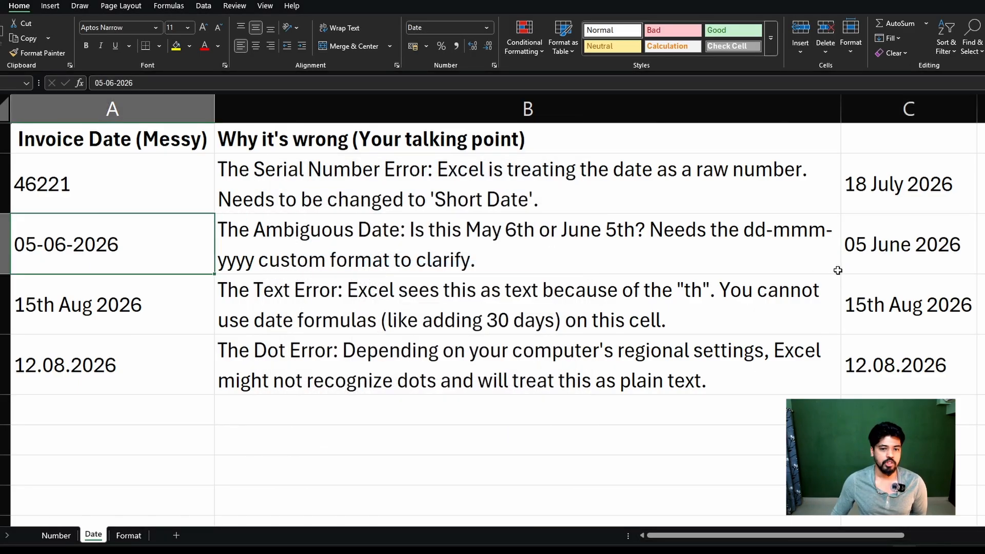
click(857, 250)
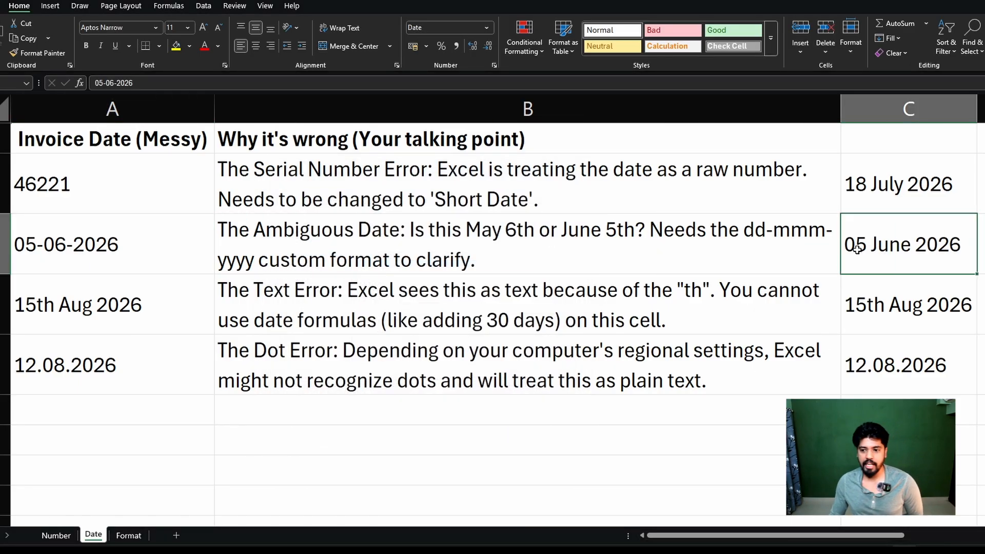
click(882, 306)
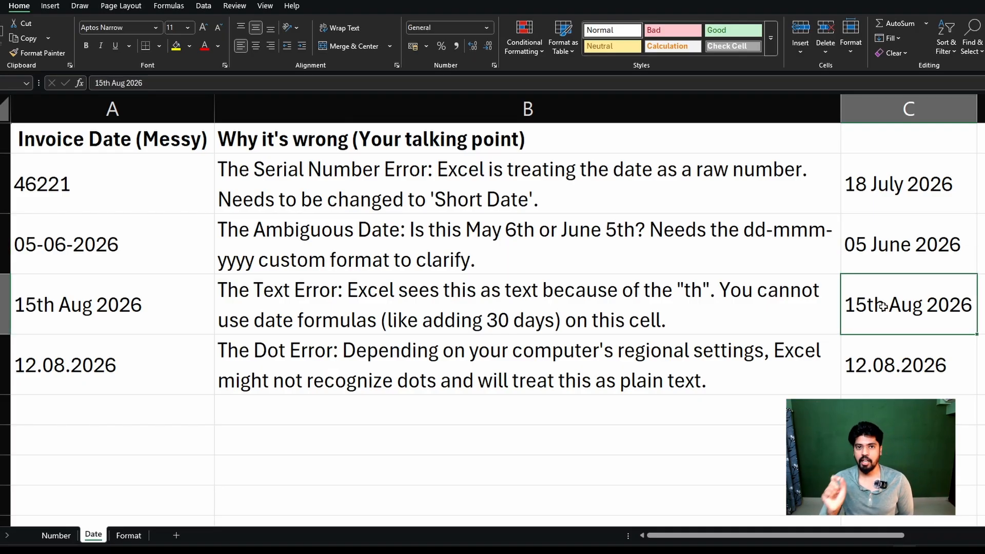
right_click(882, 307)
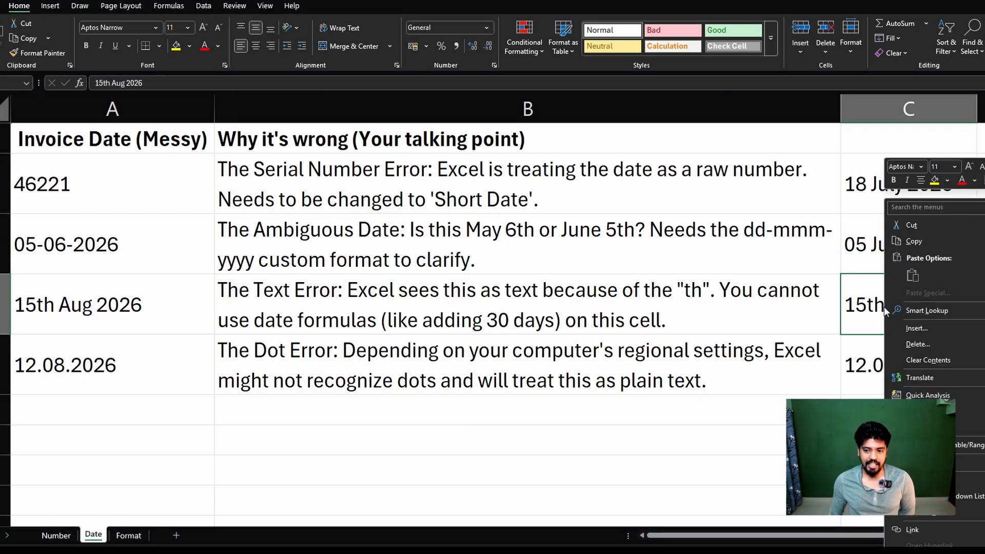
click(962, 484)
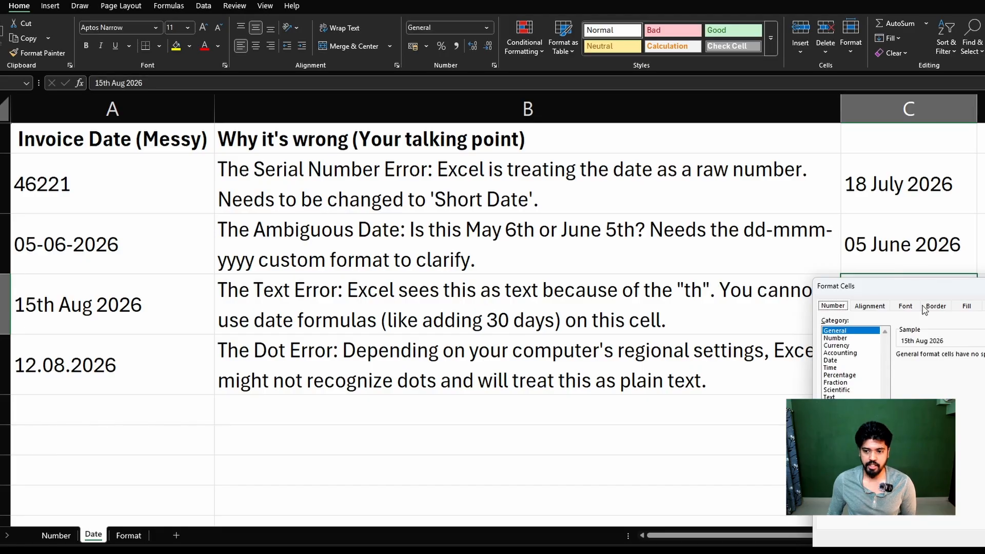
drag(929, 289, 327, 161)
click(223, 231)
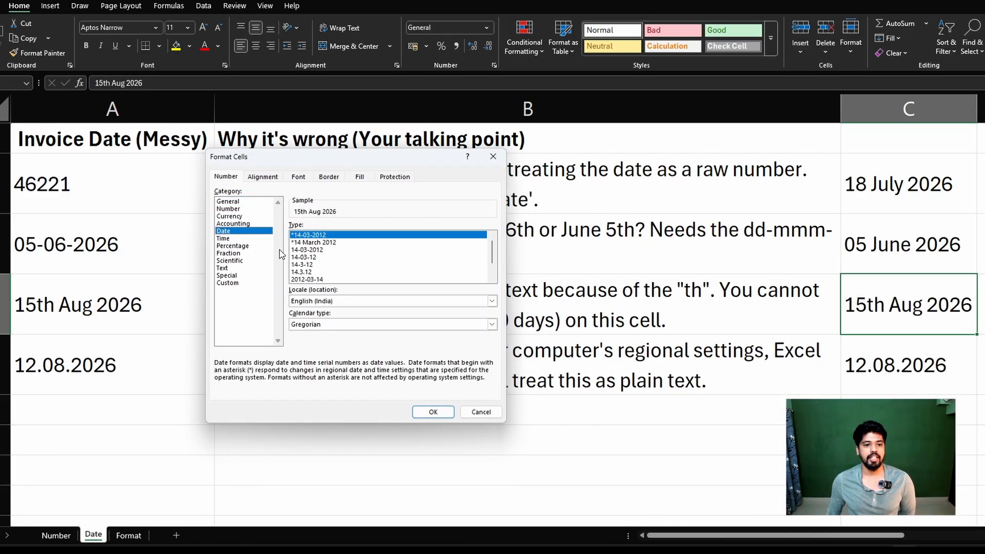
click(307, 243)
click(433, 411)
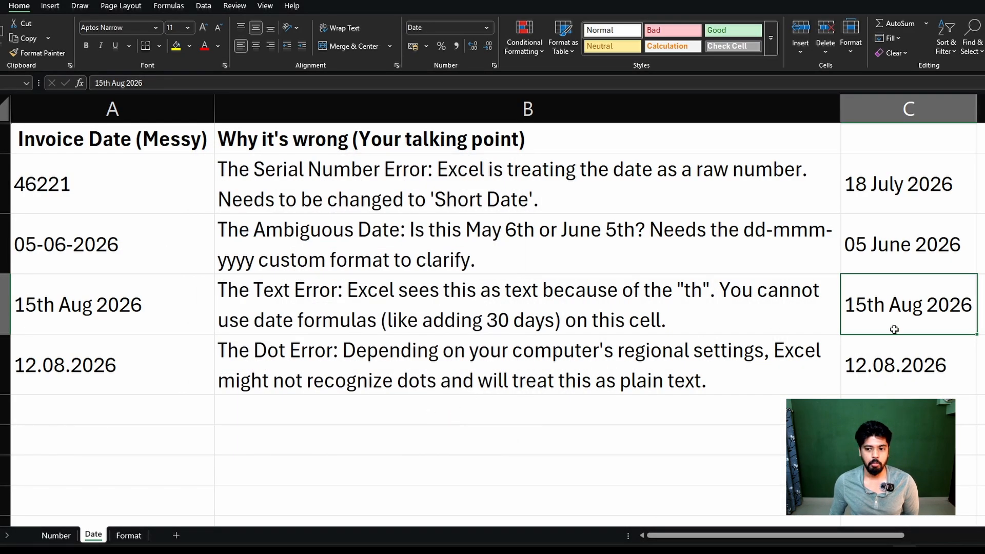
click(190, 187)
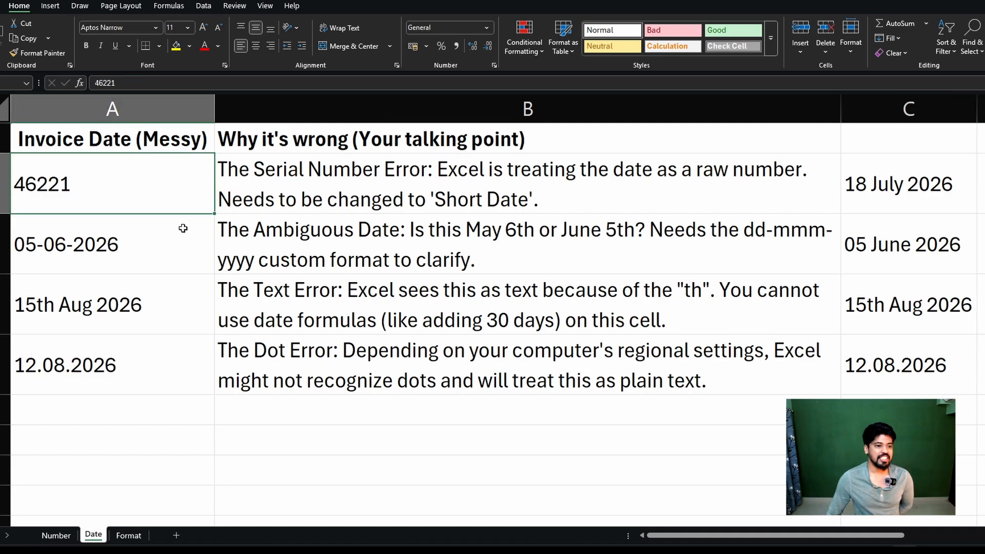
click(179, 226)
shift+click(115, 194)
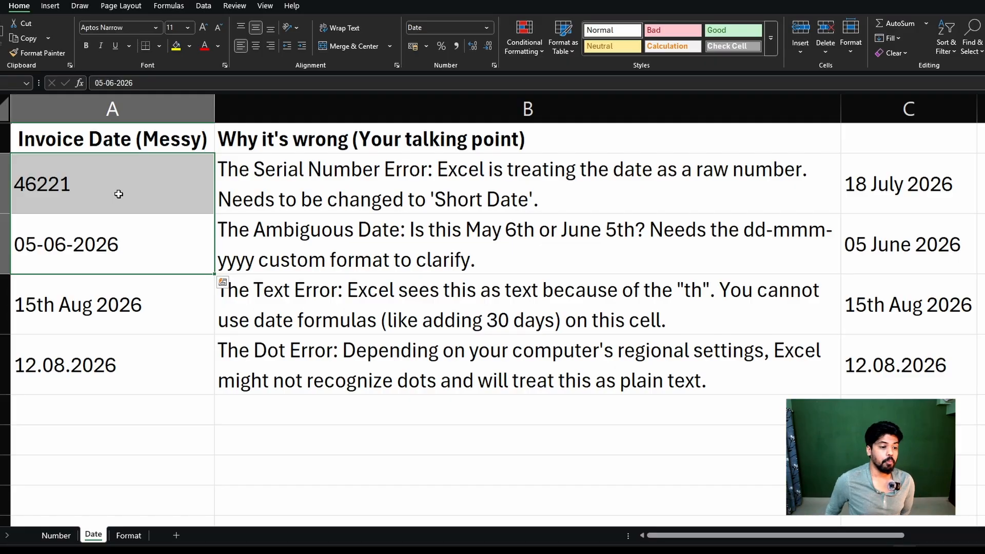
click(155, 322)
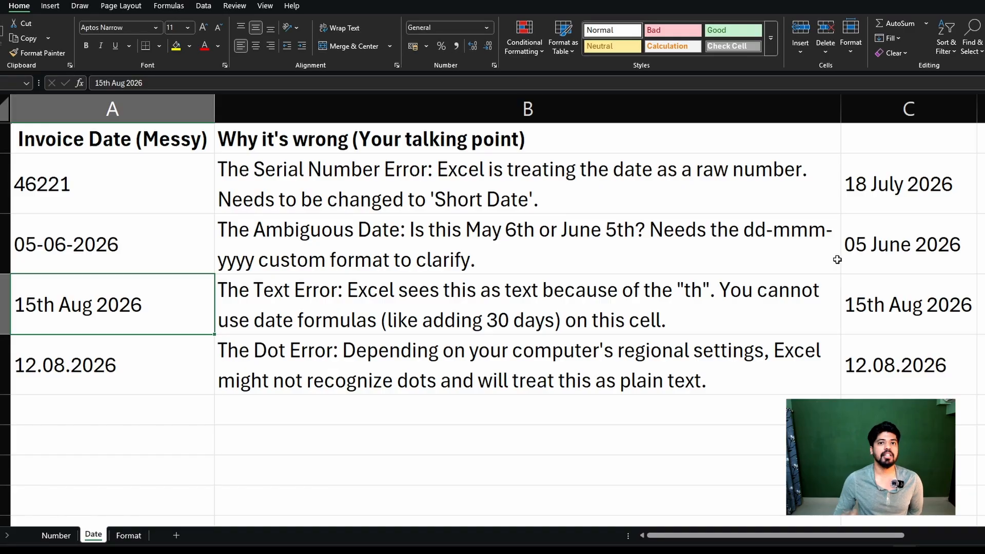
Try removing the "th" suffix from the date in C4, and undo that edit.
double_click(885, 307)
drag(885, 308, 870, 308)
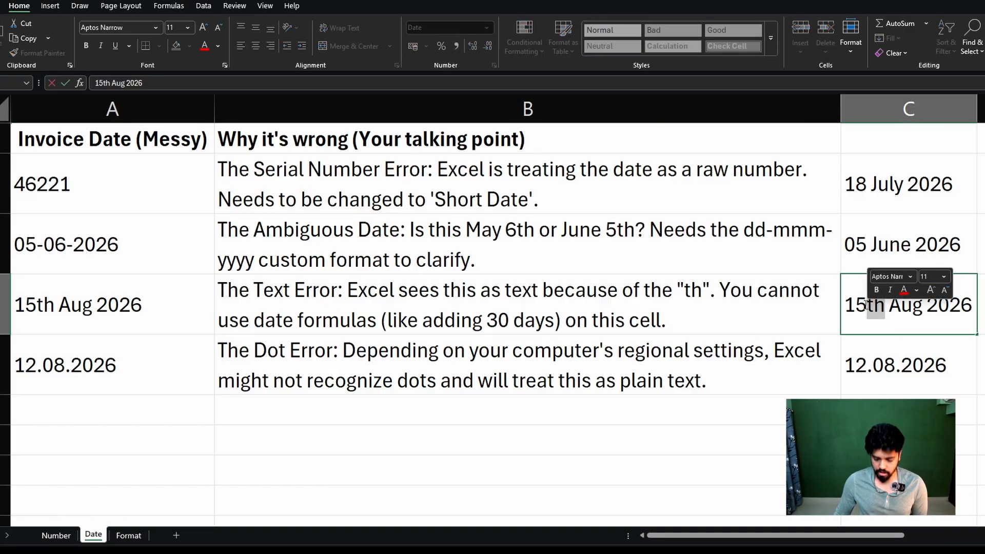
key(BackSpace)
click(785, 370)
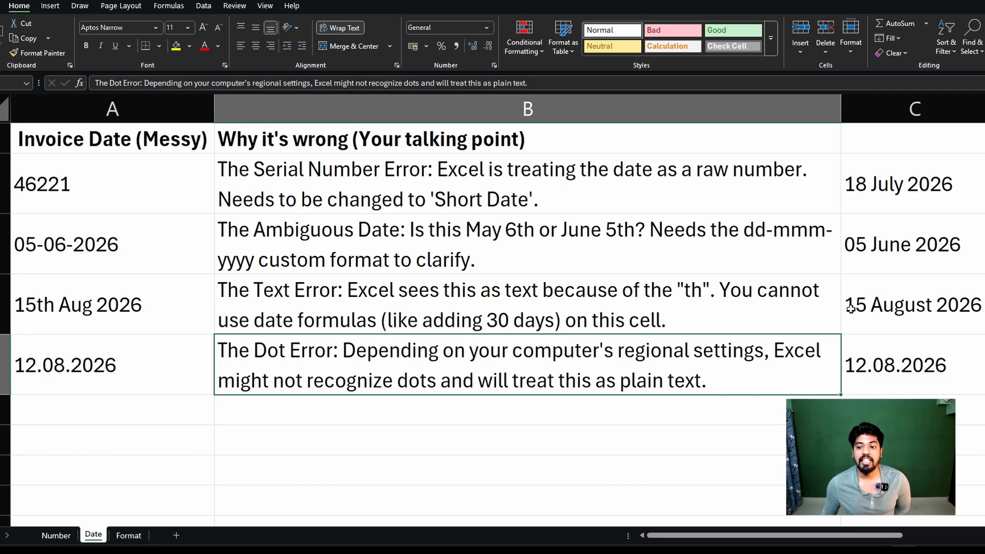
click(866, 305)
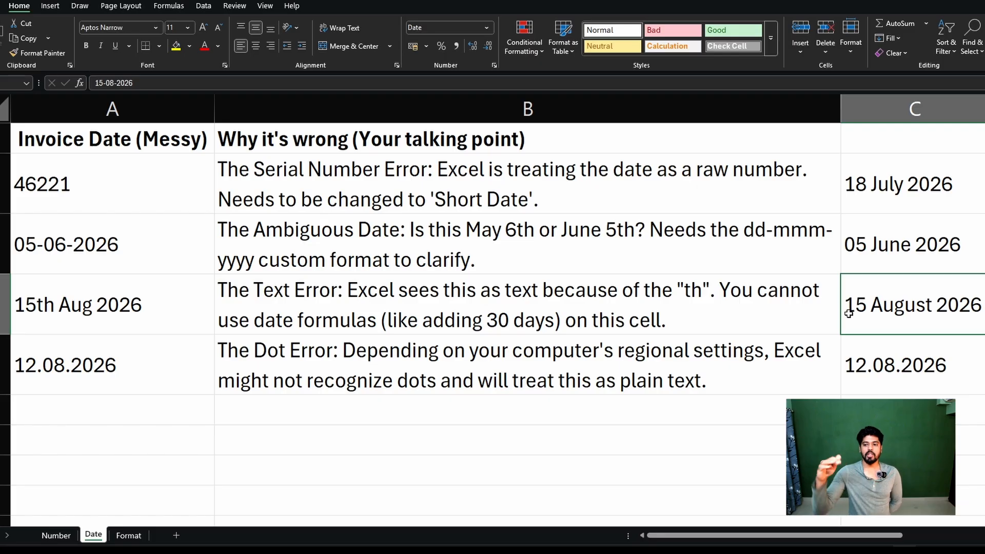
key(ctrl+z)
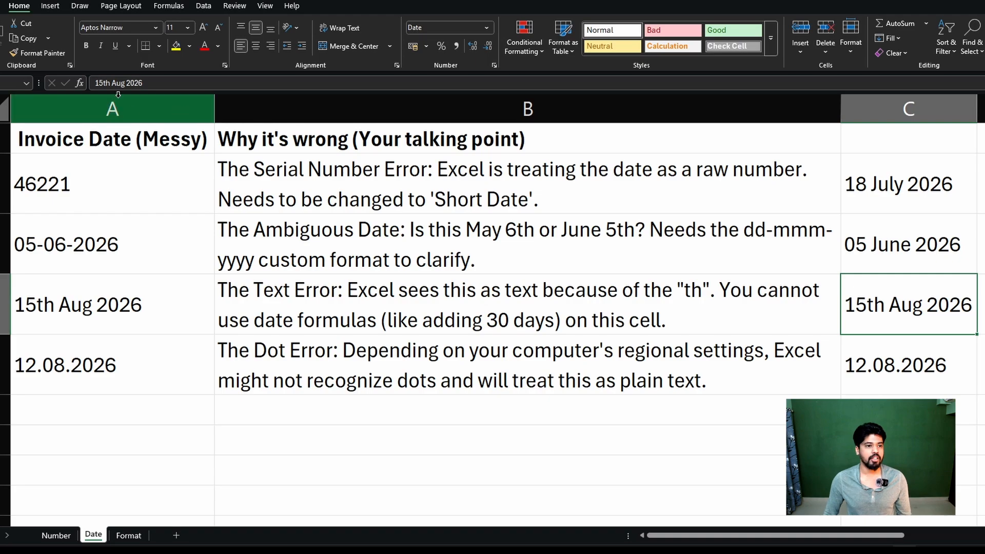
Delete the "th" from the text date in C4 so it reads 15 Aug 2026.
click(109, 84)
double_click(883, 306)
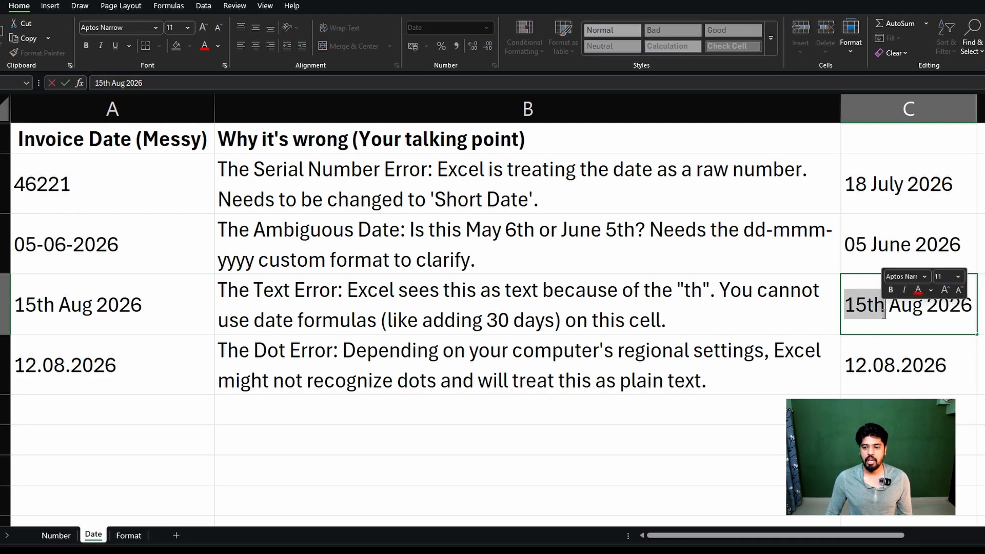
key(BackSpace)
key(BackSpace)
key(Return)
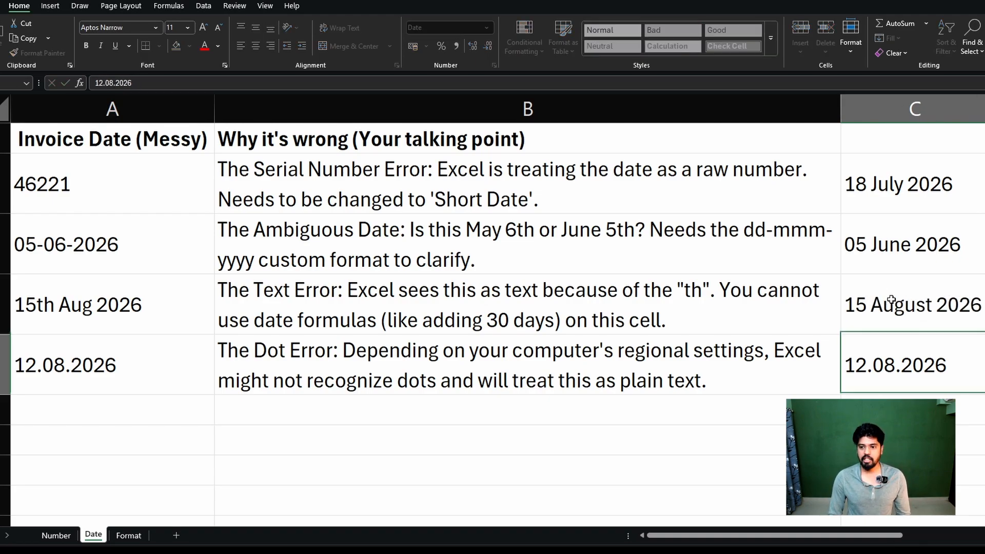
Apply the Date format with the "*14 March 2012" type to the dotted date in C5.
click(893, 300)
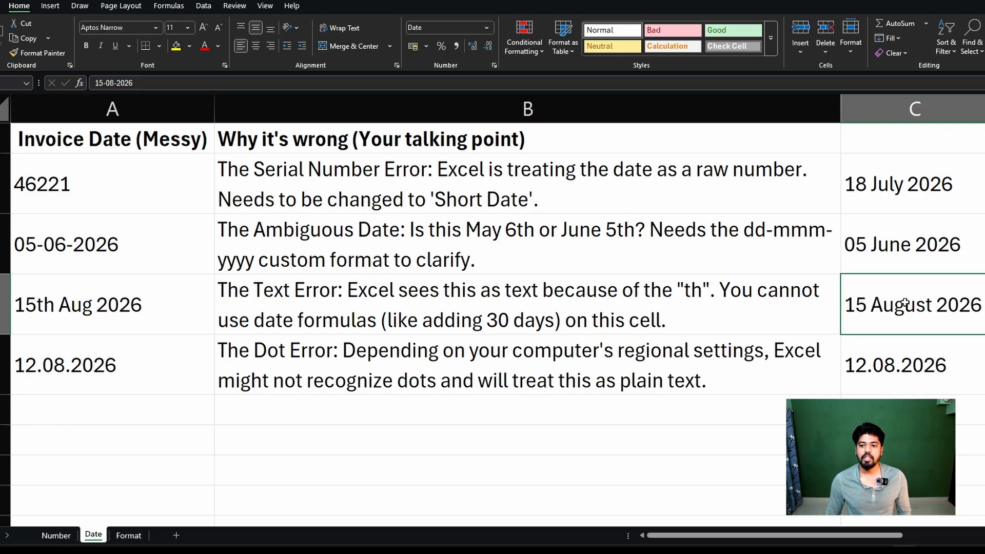
click(918, 358)
right_click(918, 358)
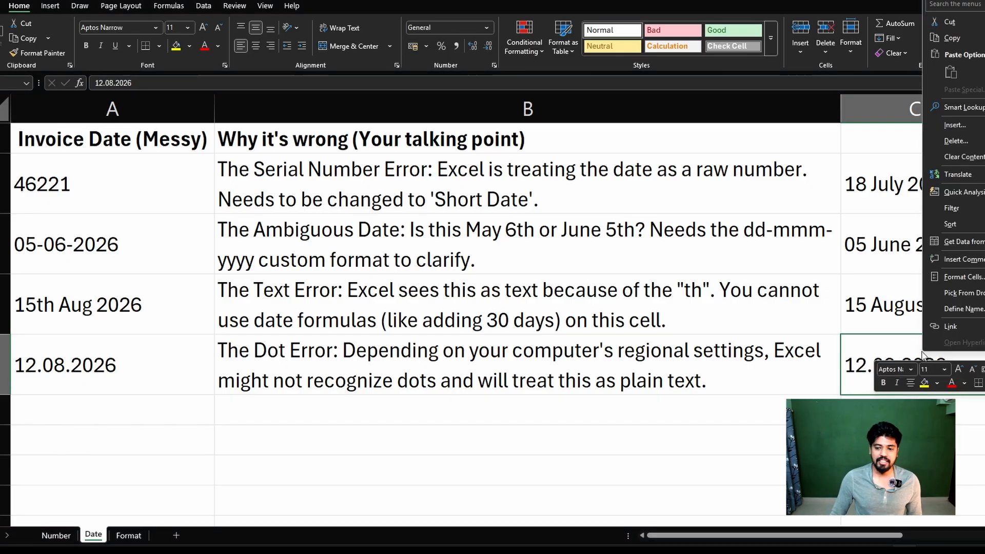
click(963, 277)
click(850, 216)
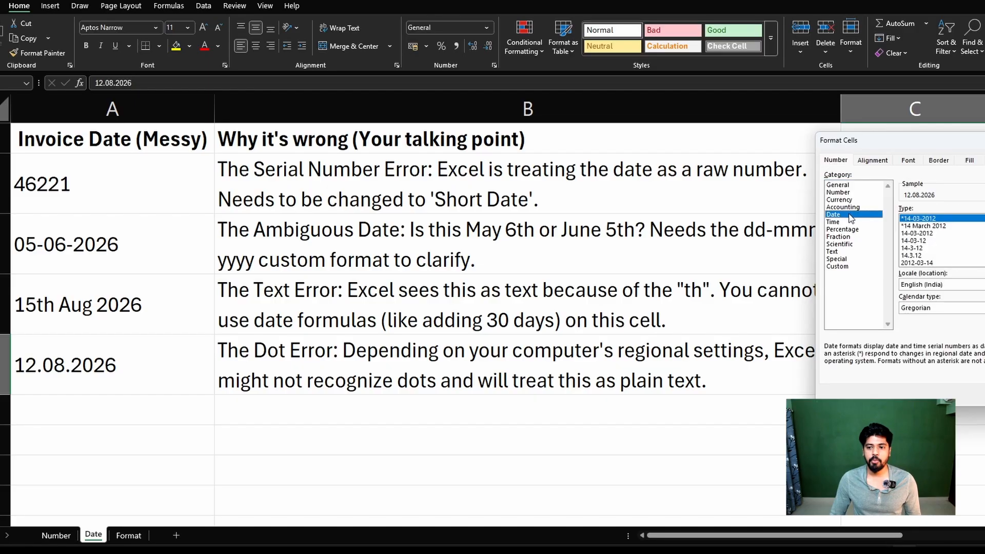
click(923, 226)
key(Return)
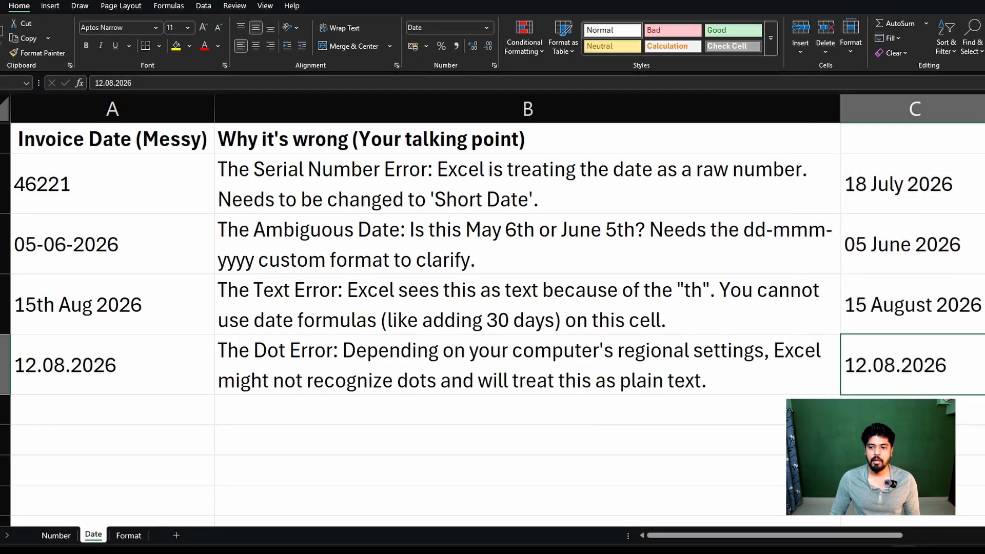
click(913, 440)
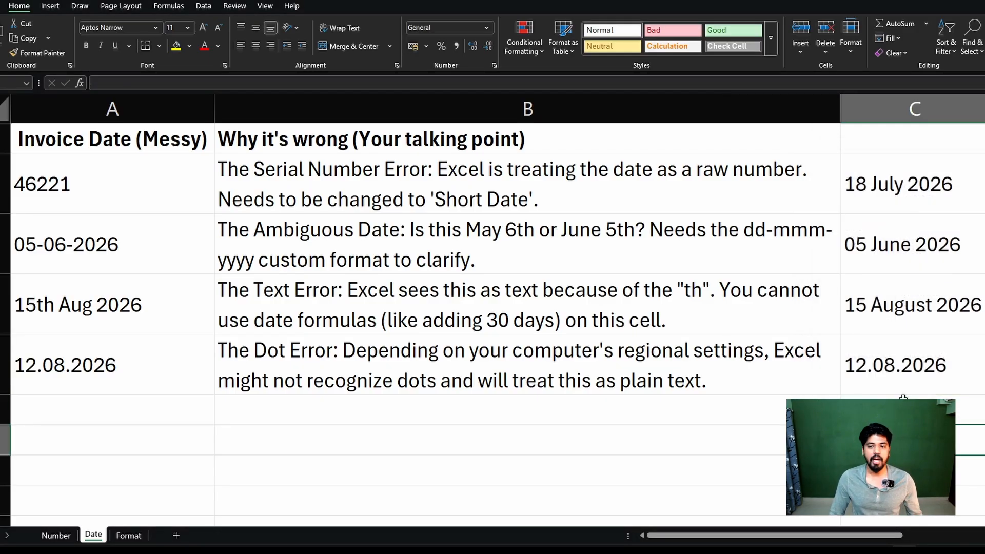
Replace the dots in the C5 date with hyphens, keeping day 12, month 08 and year 2026.
click(907, 369)
double_click(911, 374)
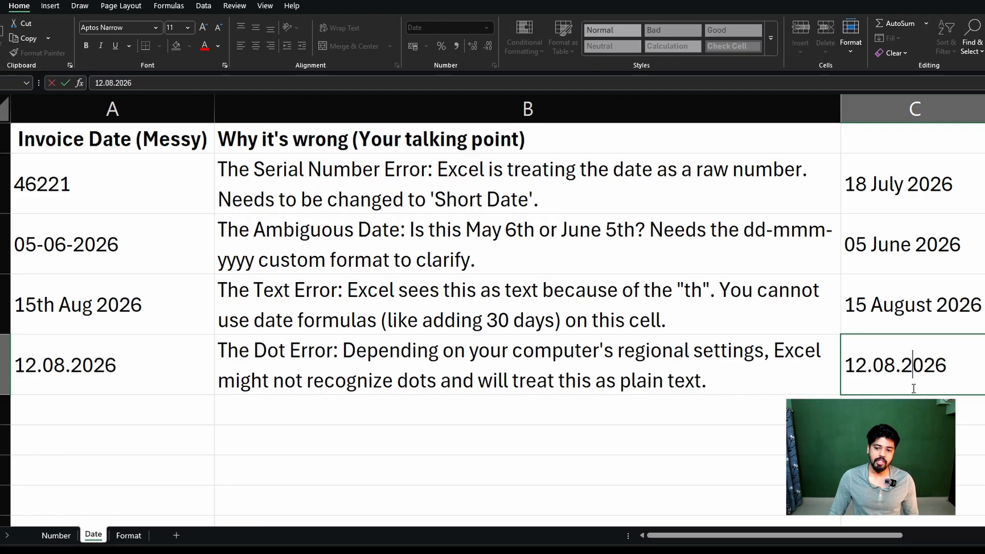
drag(870, 368, 897, 366)
text(- )
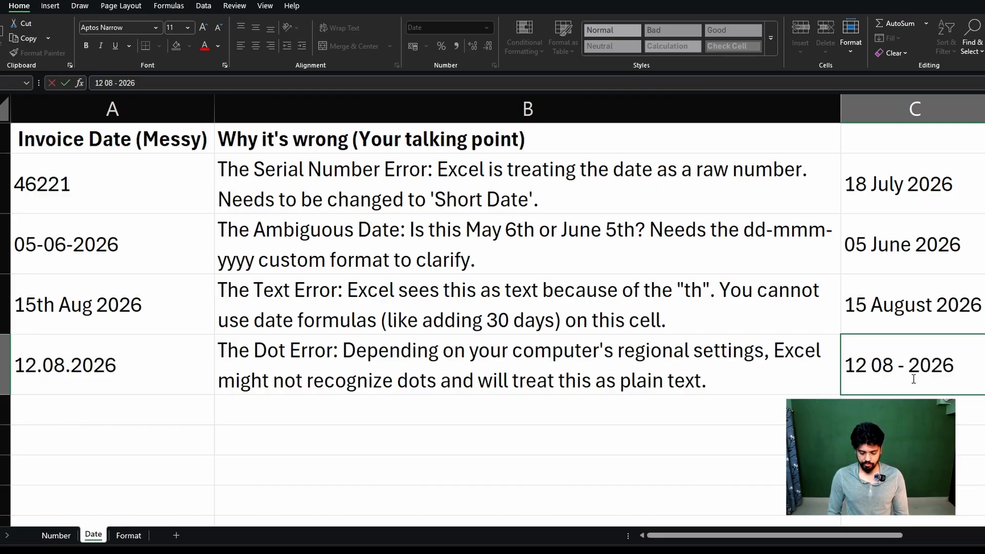
text(-)
key(Return)
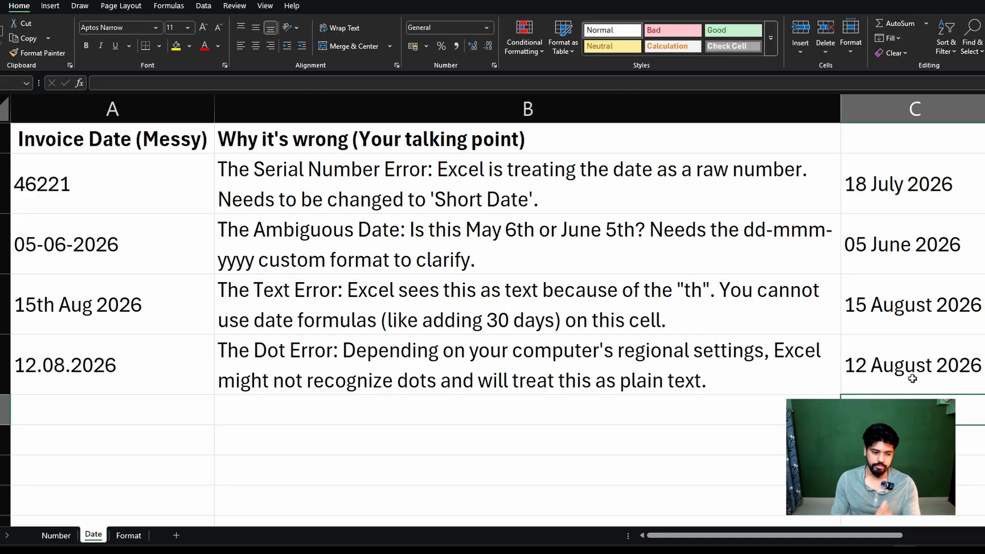
Switch to the Format sheet and clear the selection on its item table.
click(129, 535)
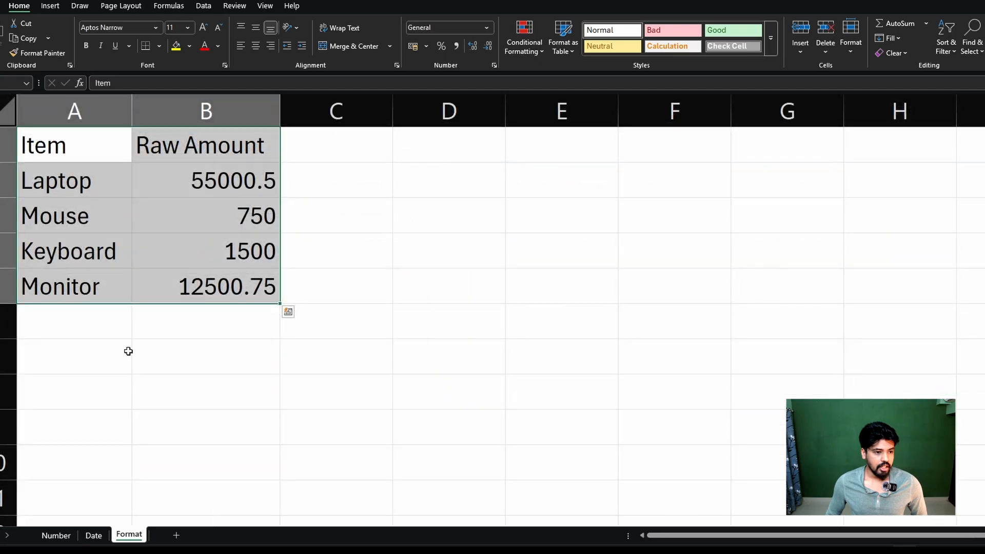
click(128, 351)
scroll(95, 212, up, 3)
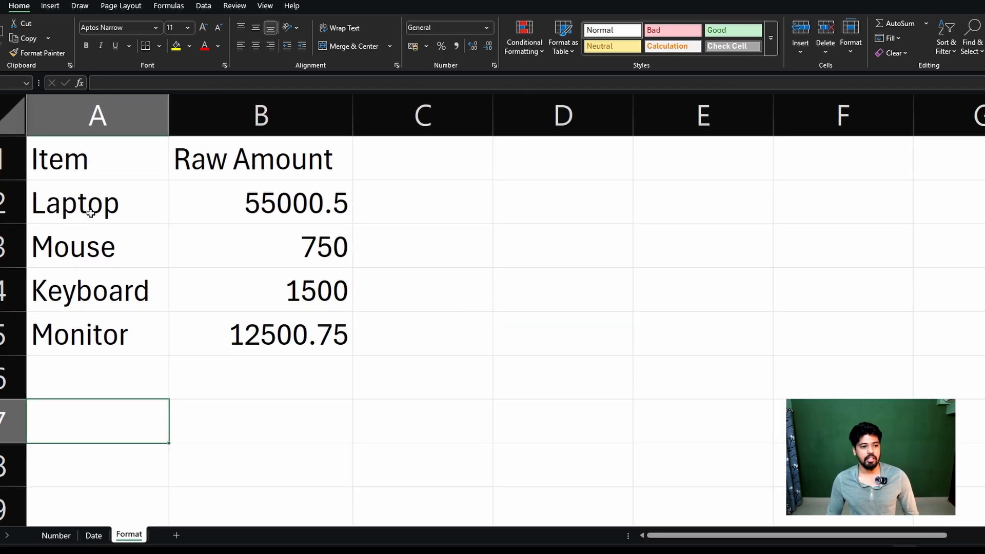
Examine the item names in A2:A5 and their raw amounts in B2:B5.
drag(91, 213, 302, 333)
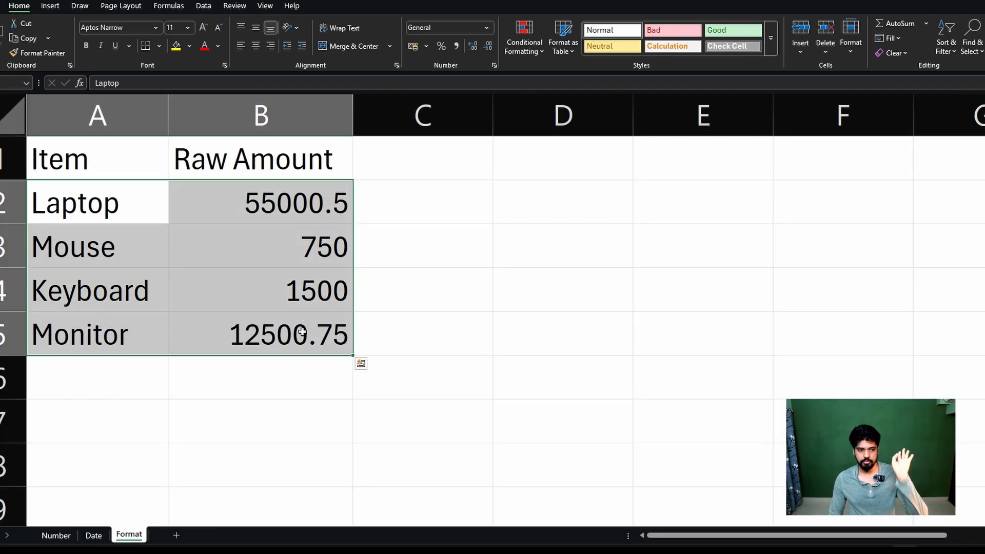
drag(130, 216, 128, 347)
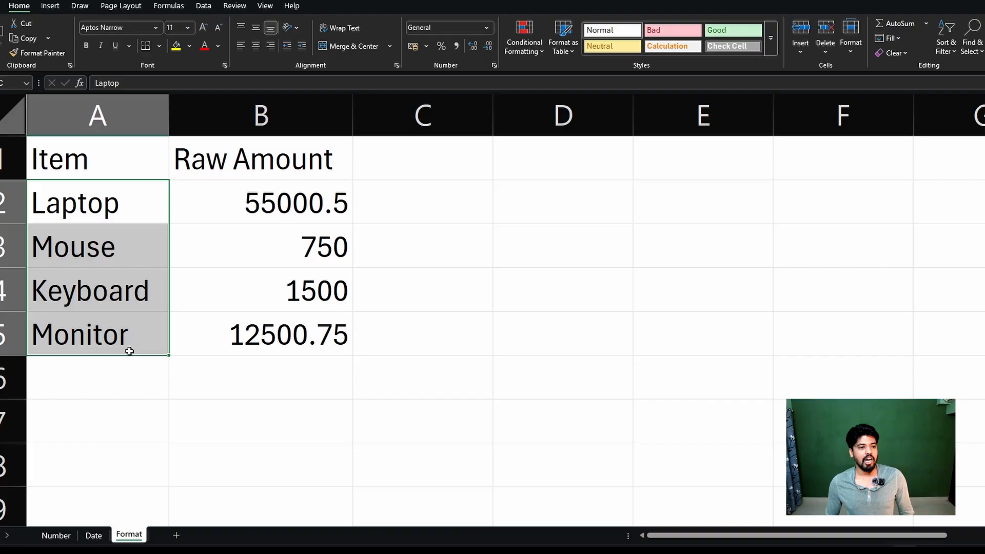
click(128, 205)
click(126, 246)
click(114, 288)
click(114, 335)
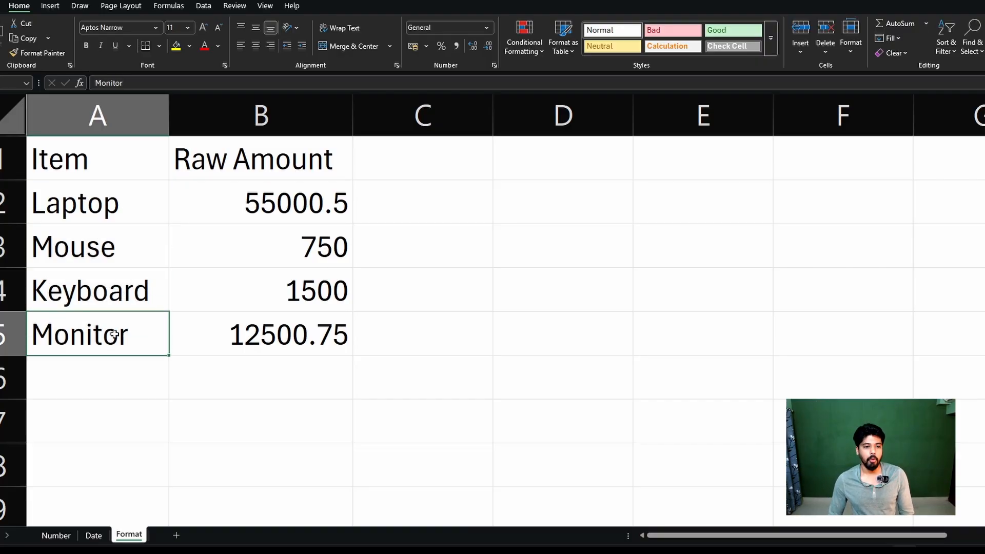
drag(124, 231, 132, 333)
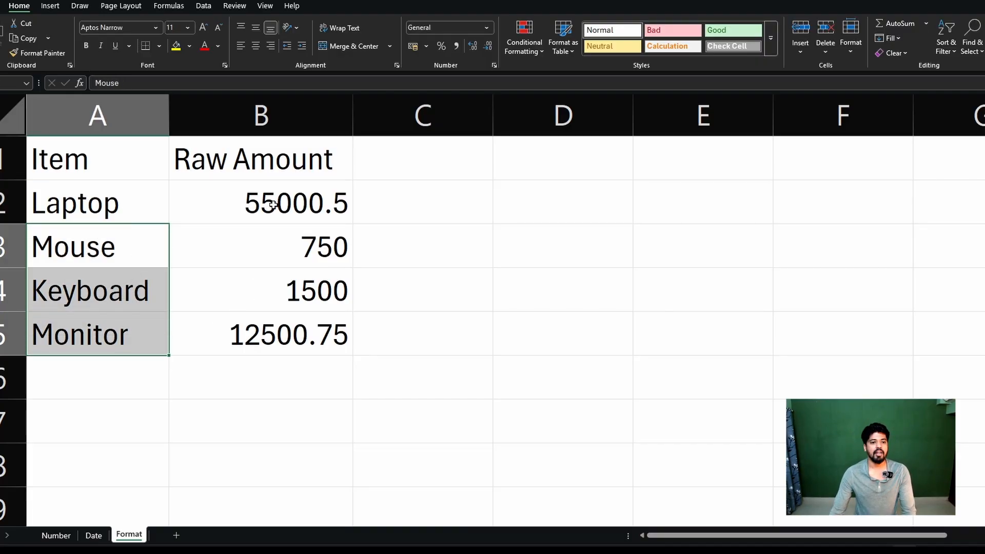
drag(273, 204, 285, 344)
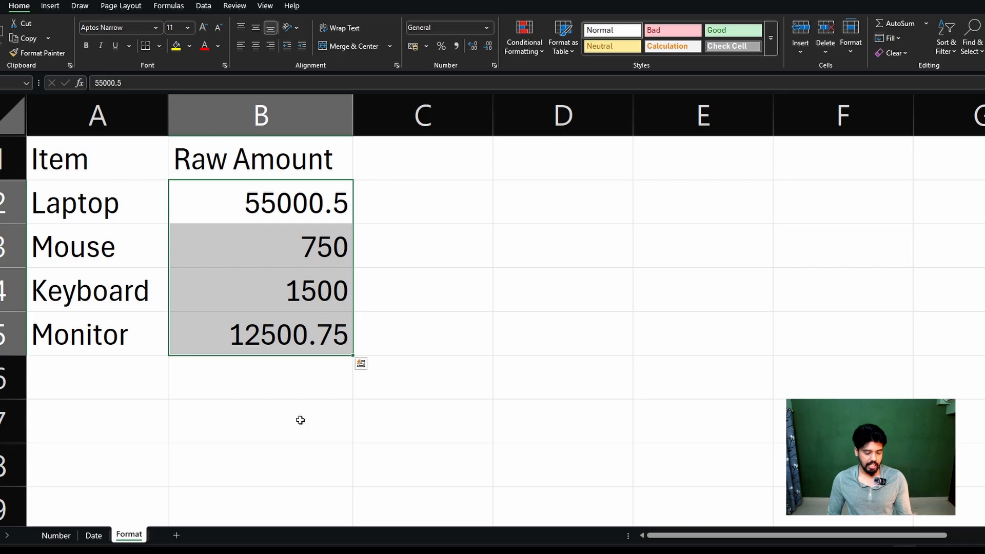
click(334, 196)
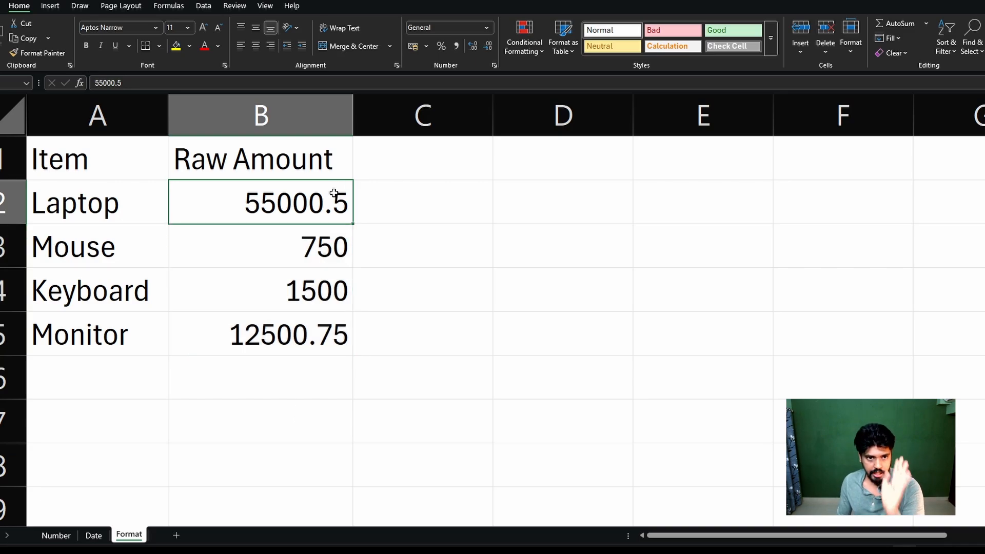
Total the raw amounts in B7 with the formula =SUM(B2:B5).
click(315, 413)
text(=sum)
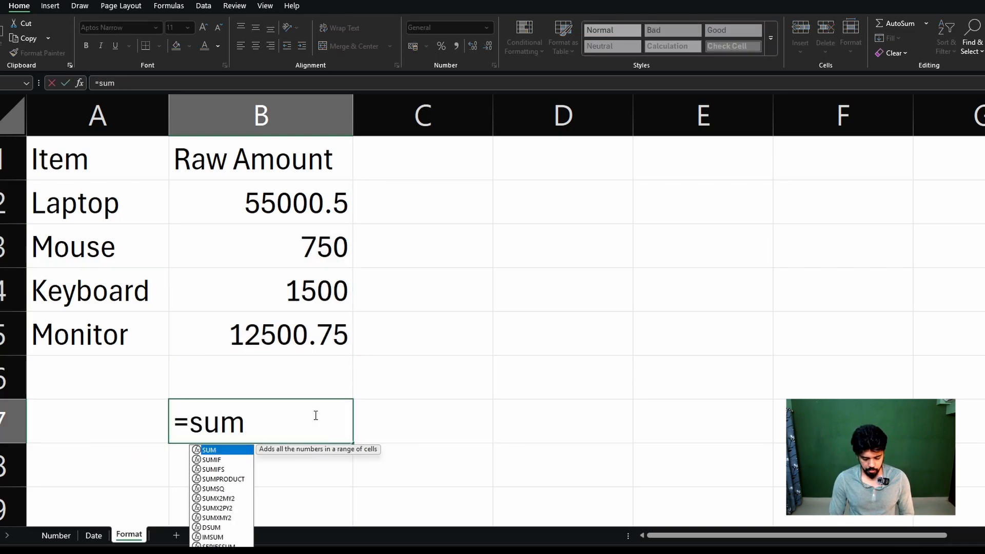
text(()
drag(314, 229, 293, 321)
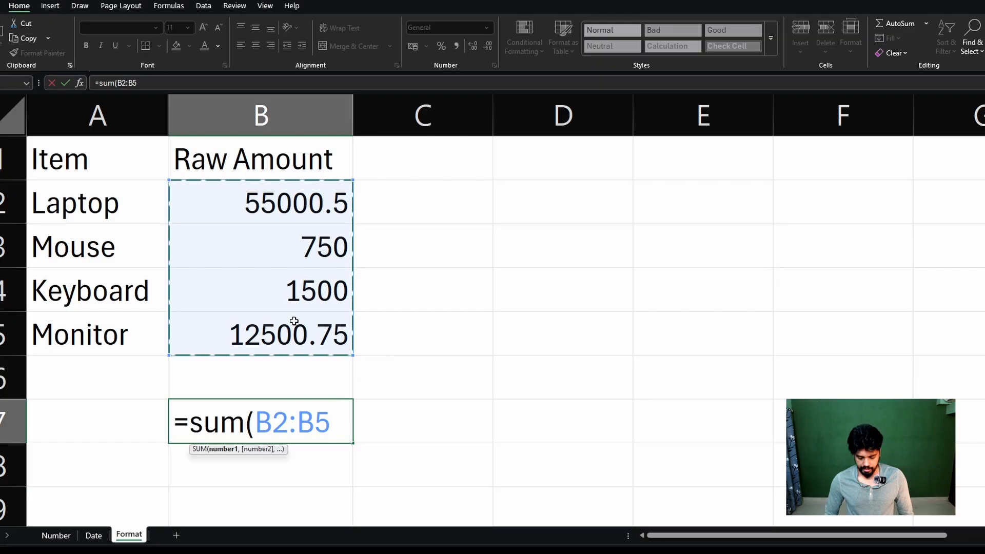
key(Return)
click(281, 433)
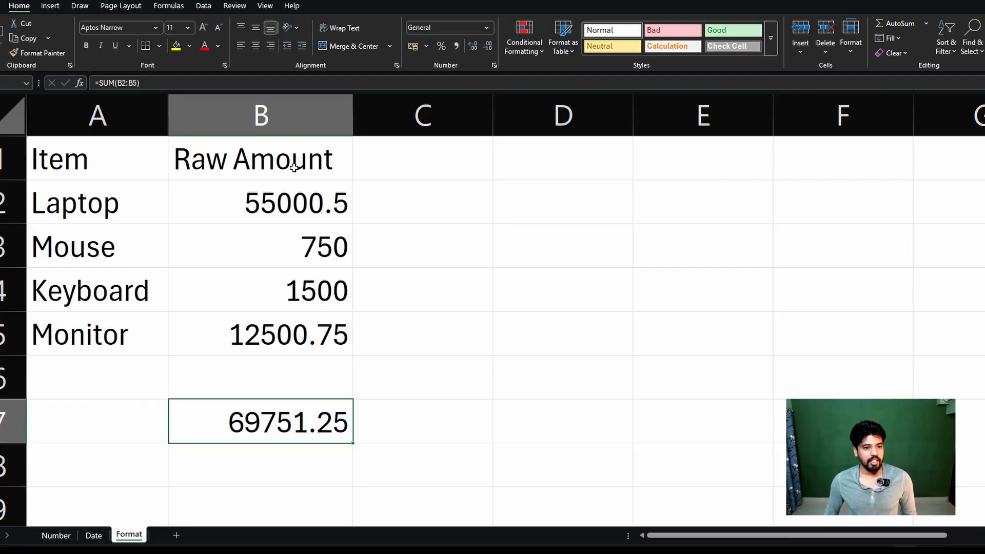
Copy the Raw Amount column B1:B5 to C1 and widen column C to fit its heading.
drag(292, 165, 300, 334)
key(ctrl+c)
click(431, 163)
key(ctrl+v)
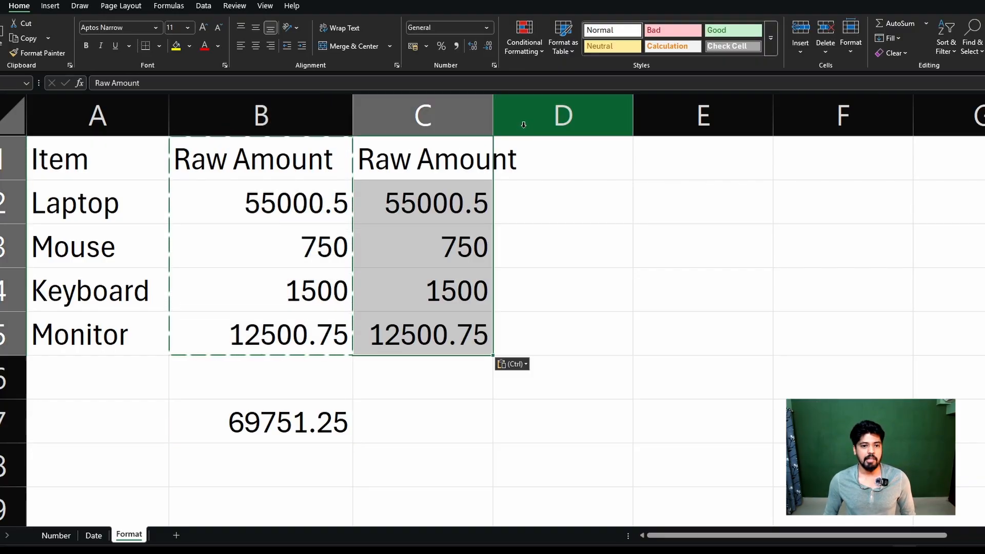
drag(495, 115, 536, 115)
click(685, 287)
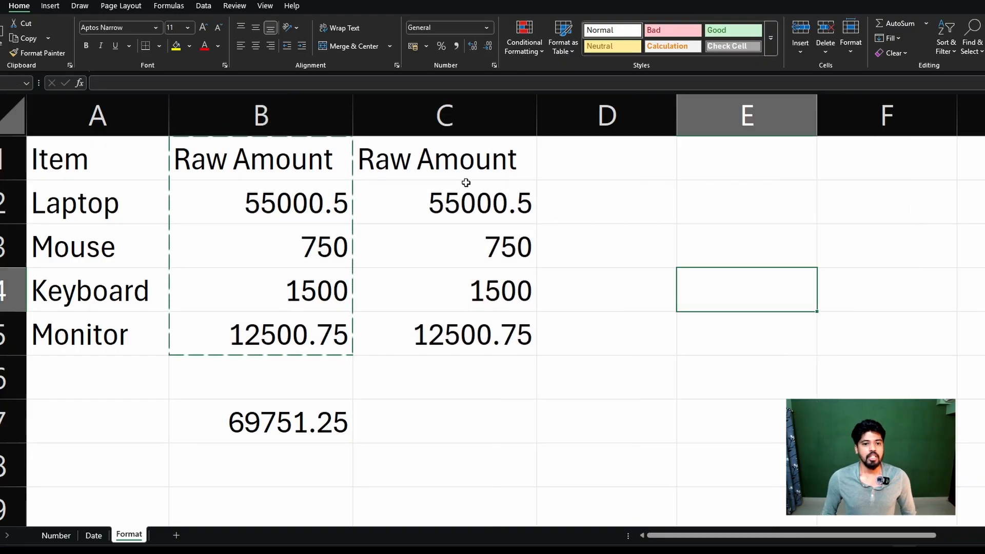
drag(464, 185, 482, 323)
click(480, 101)
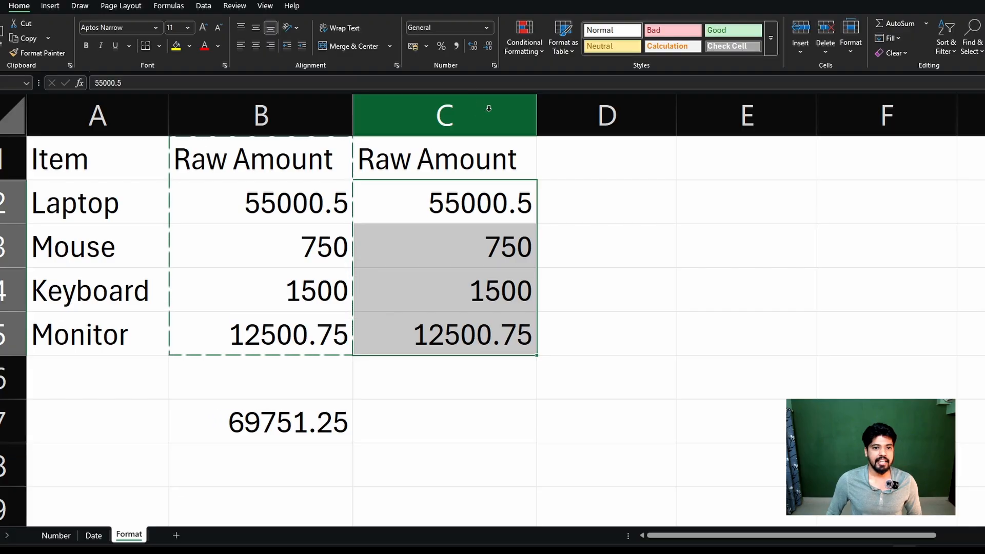
right_click(451, 285)
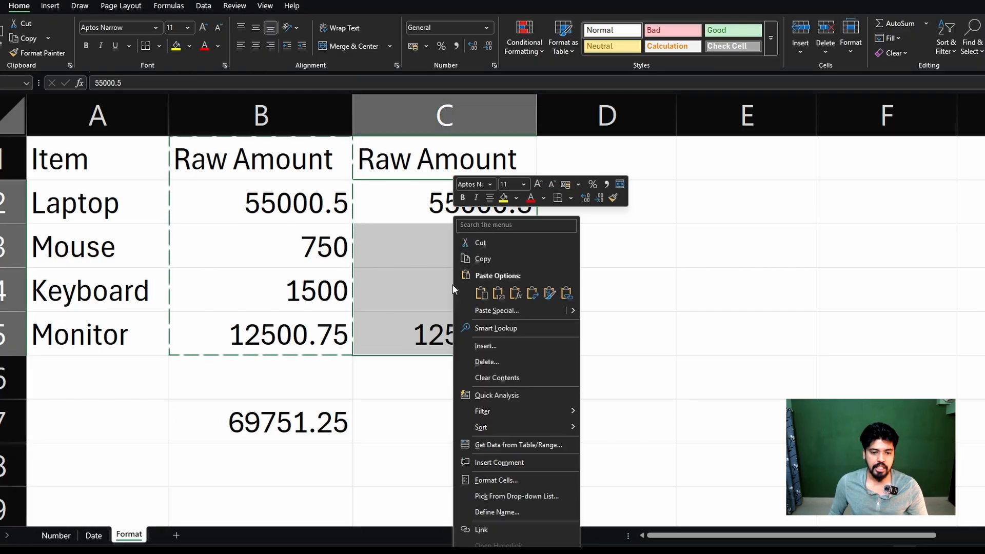
click(502, 485)
drag(494, 293, 785, 140)
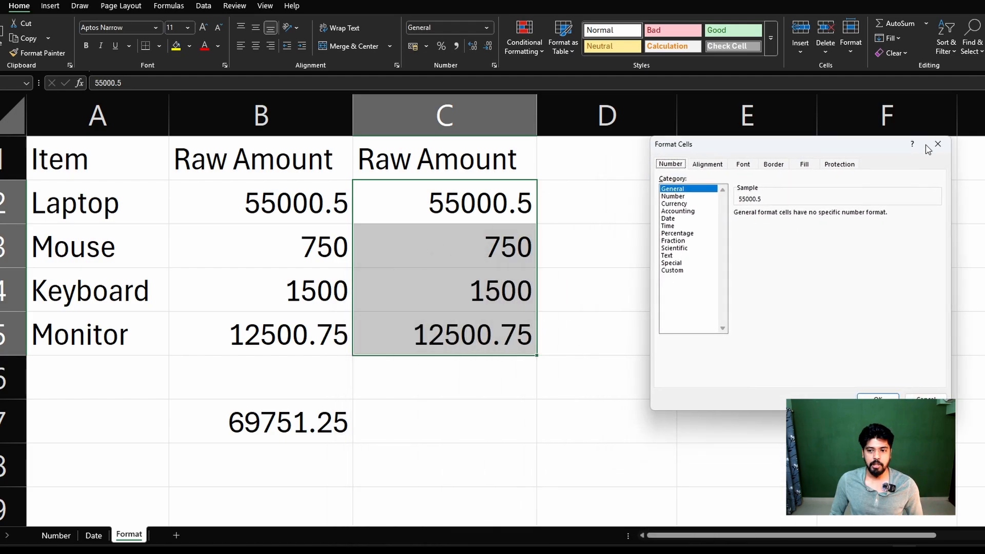
click(938, 145)
Format the laptop amount in C2 as Currency with the ₹ symbol and two decimal places.
click(480, 204)
right_click(485, 201)
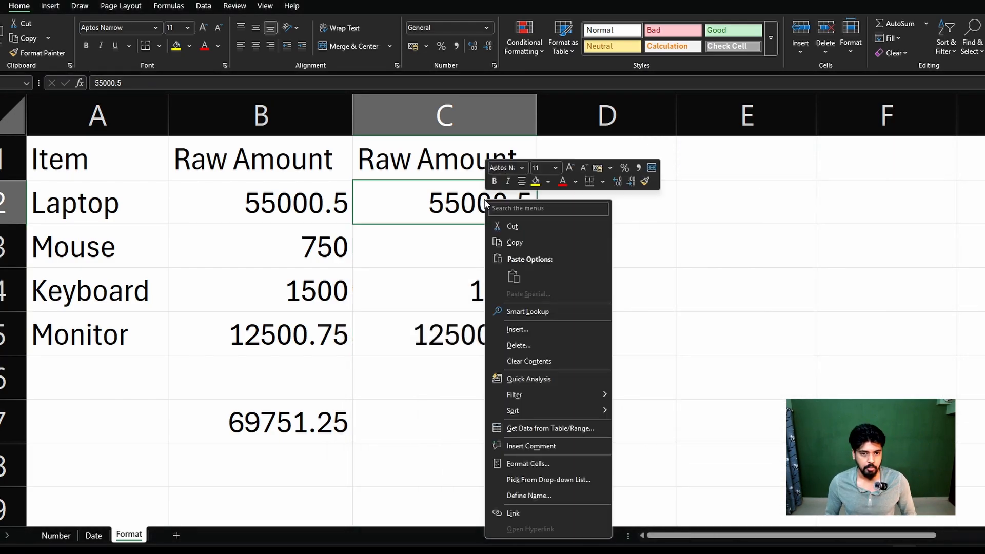
click(538, 463)
drag(539, 289, 771, 100)
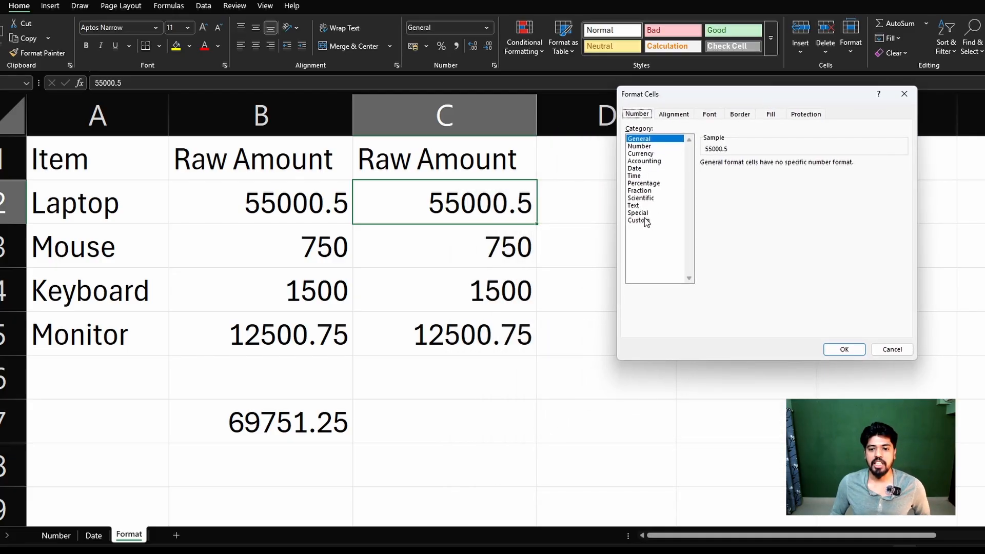
click(643, 154)
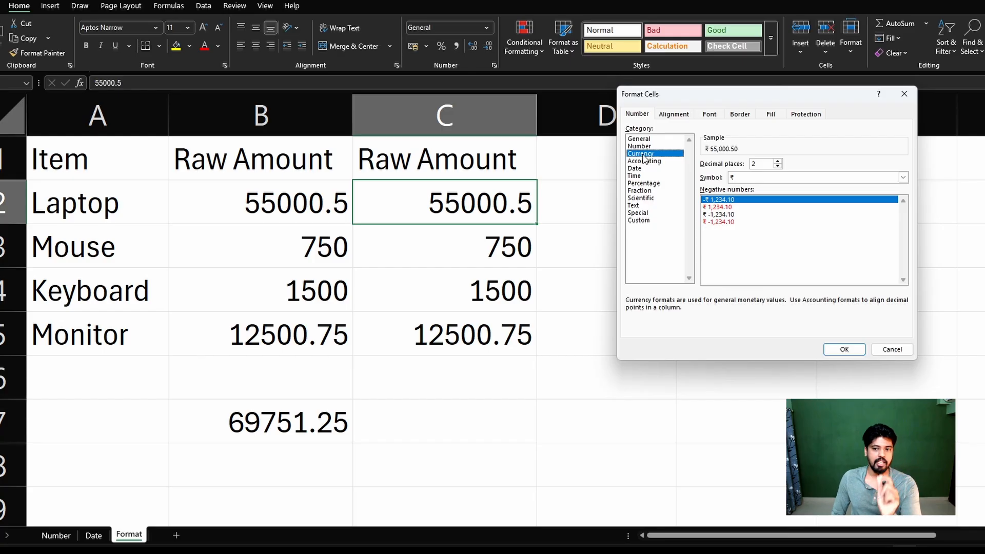
click(732, 177)
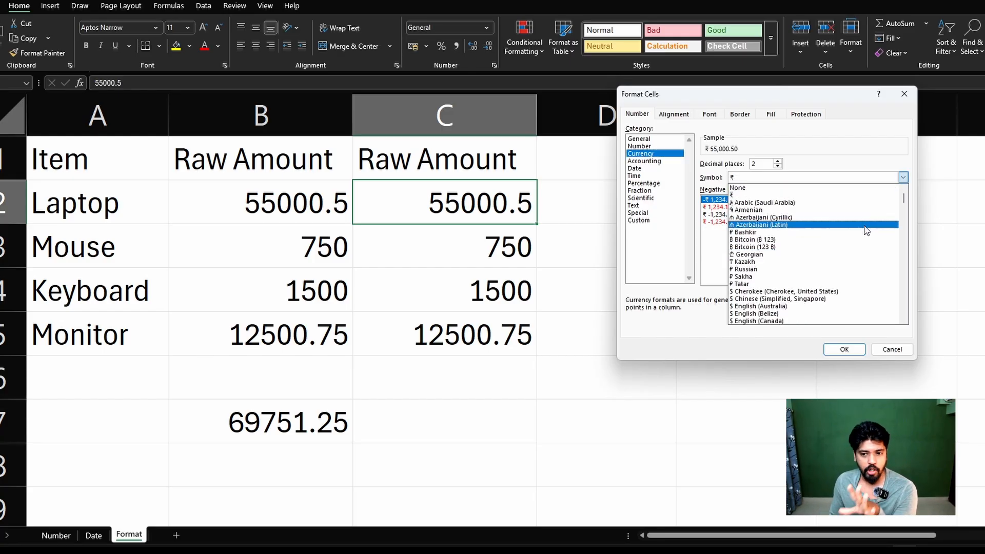
click(800, 195)
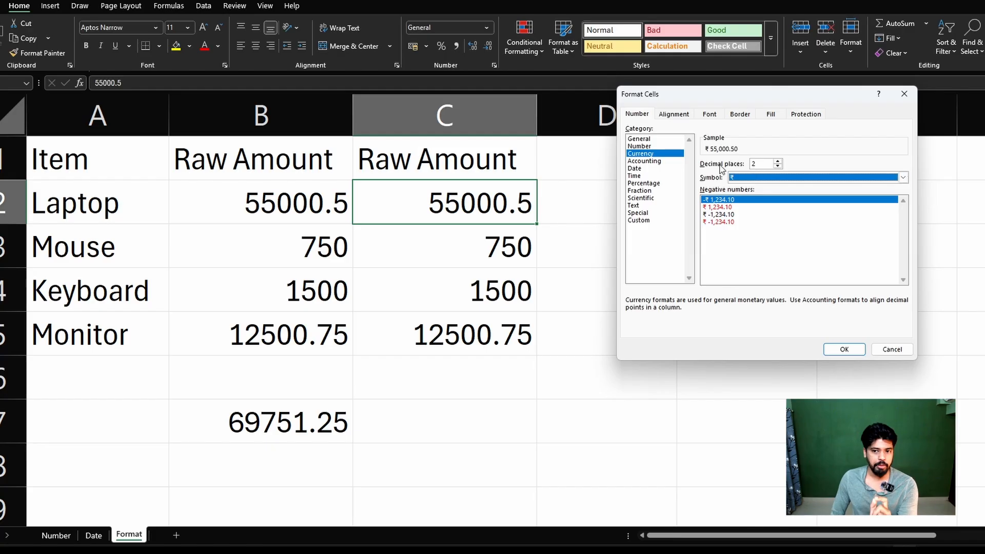
click(843, 349)
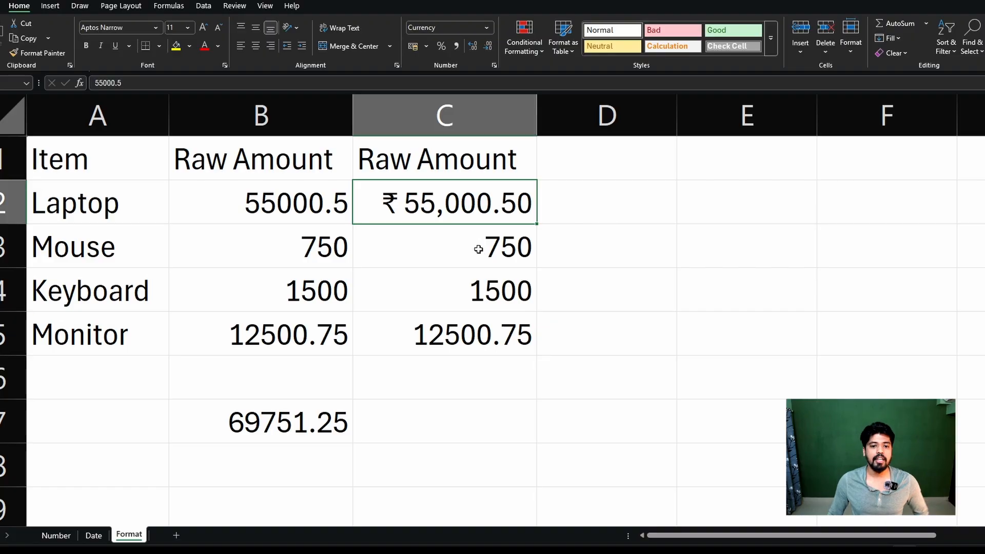
drag(480, 254, 481, 340)
right_click(481, 347)
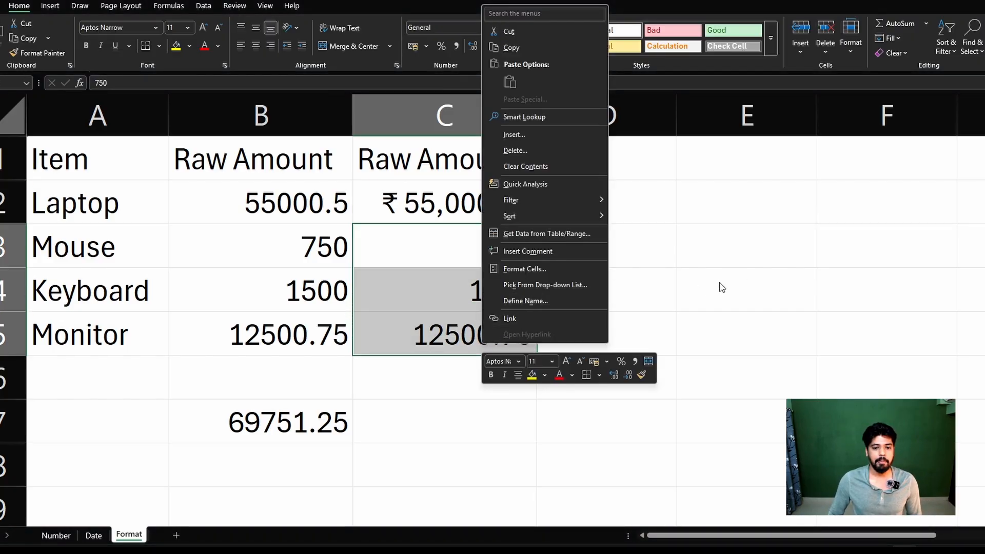
click(689, 279)
click(453, 249)
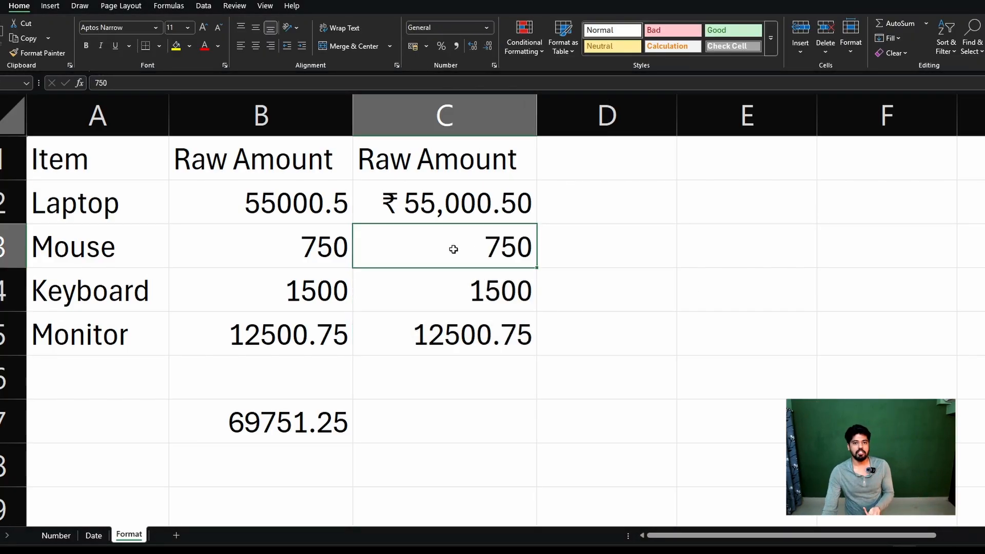
click(473, 207)
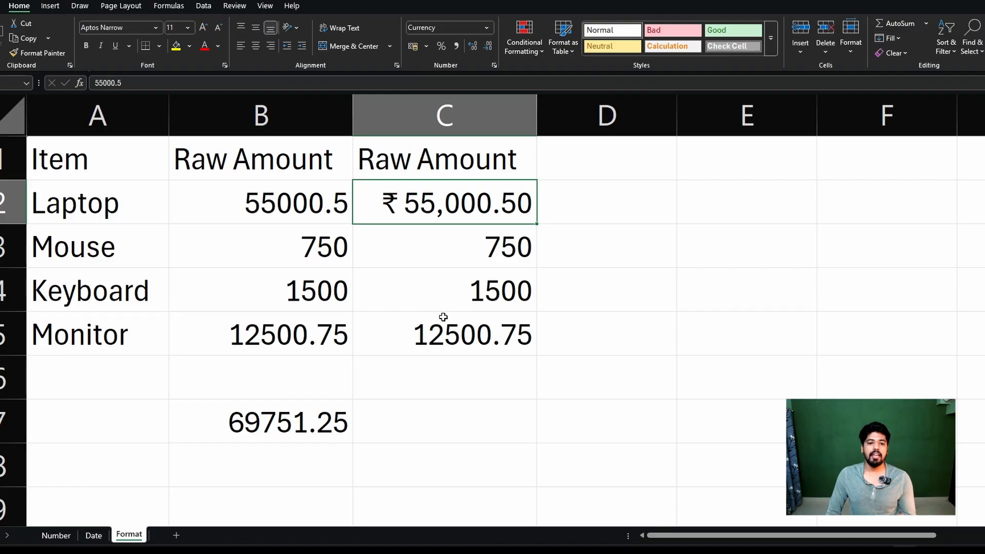
Format the mouse, keyboard and monitor amounts in C3:C5 as Currency with the ₹ symbol and two decimal places.
drag(480, 257, 481, 339)
right_click(481, 339)
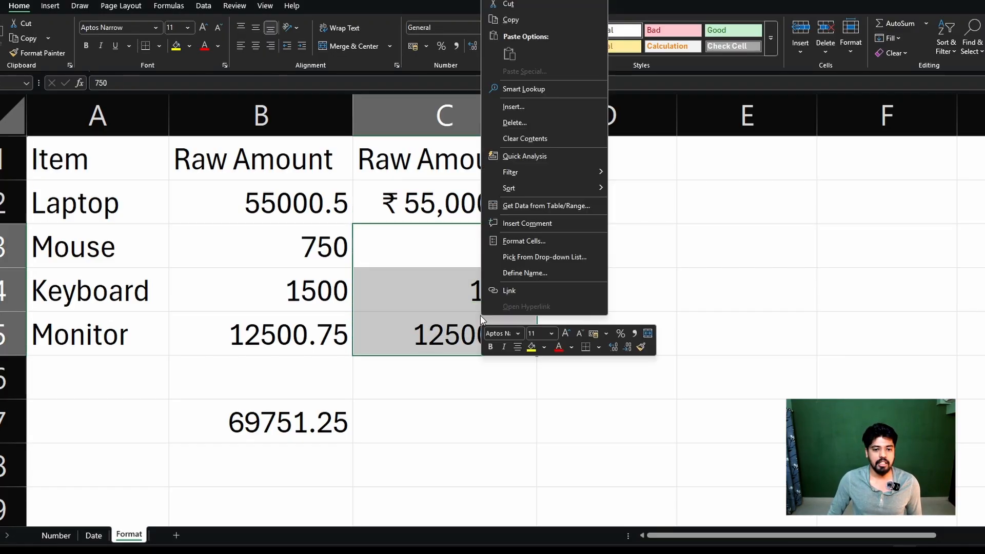
click(540, 246)
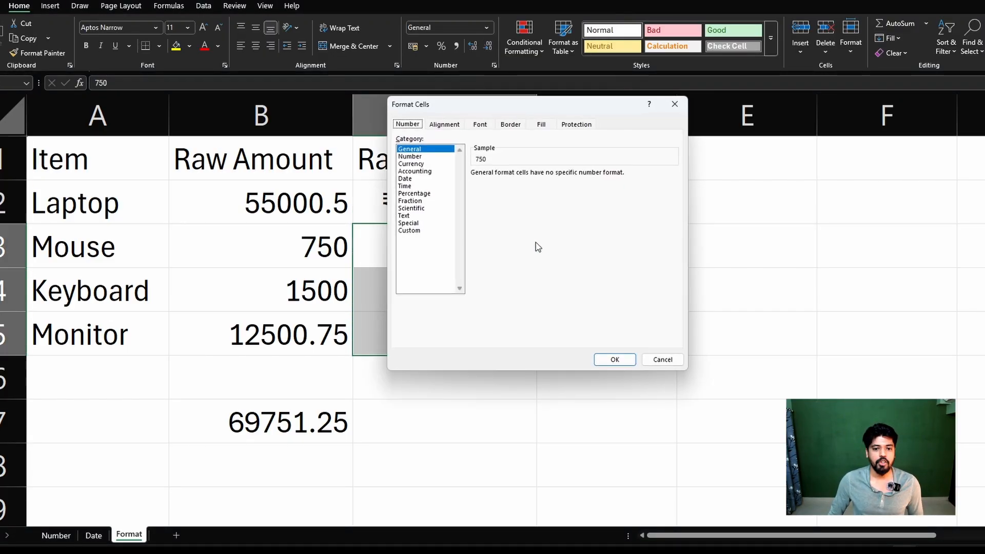
click(417, 164)
click(632, 361)
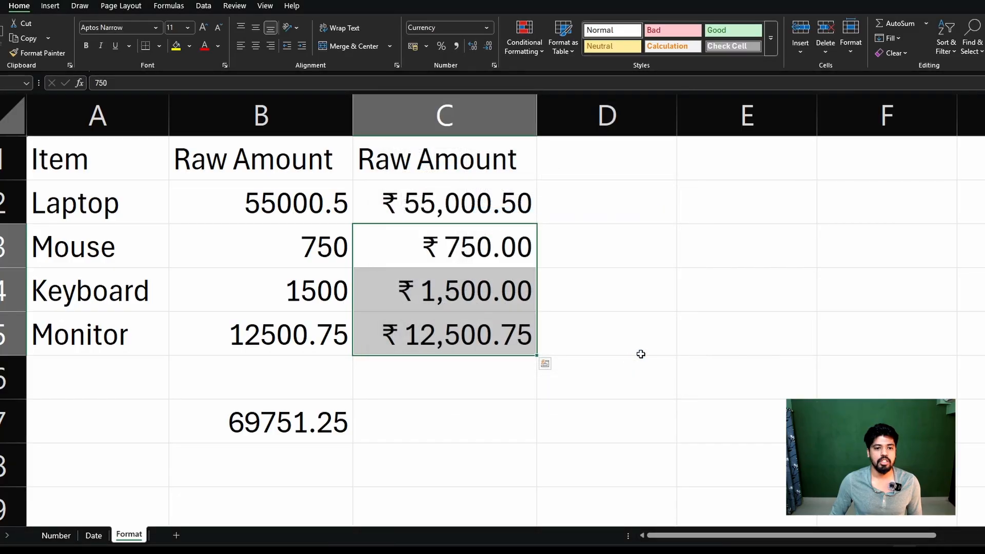
click(687, 341)
drag(452, 216, 480, 320)
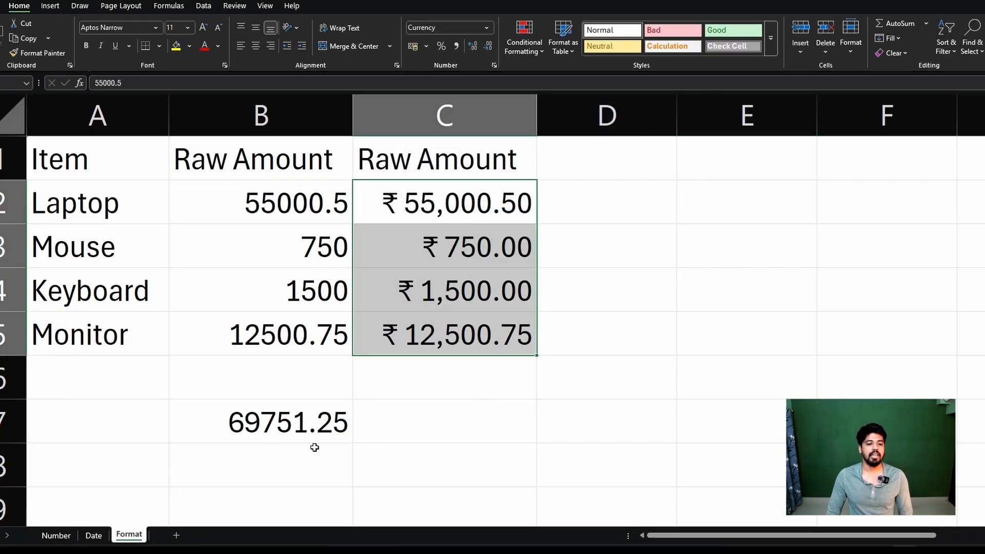
Fill the SUM formula from B7 across to C7 and format the C7 total as Currency in rupees.
click(325, 435)
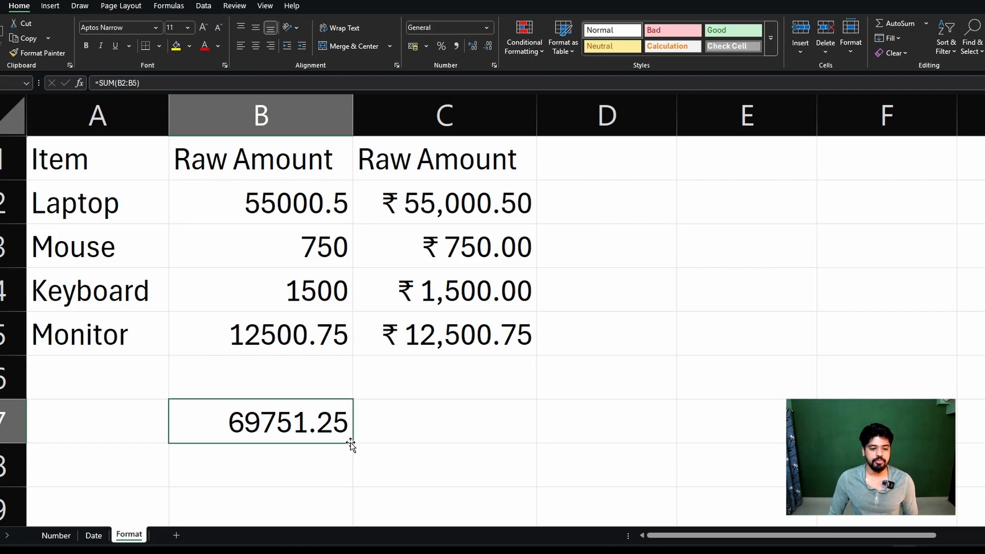
drag(401, 441, 510, 418)
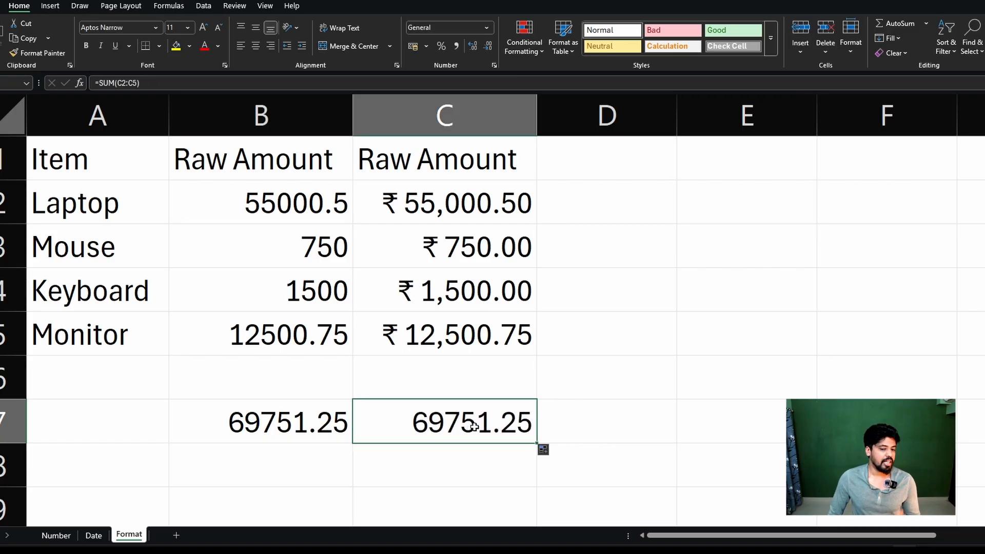
right_click(482, 418)
click(524, 339)
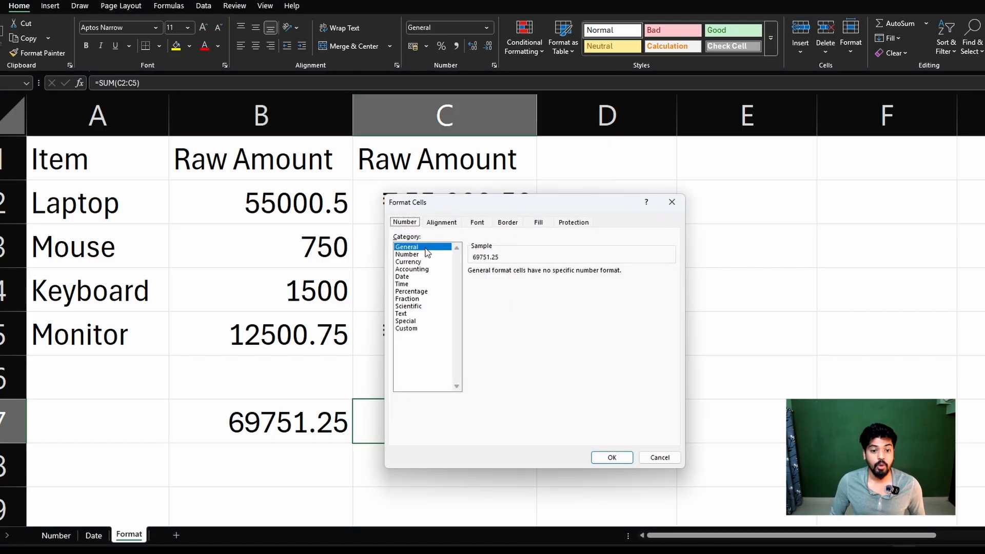
click(419, 262)
click(612, 457)
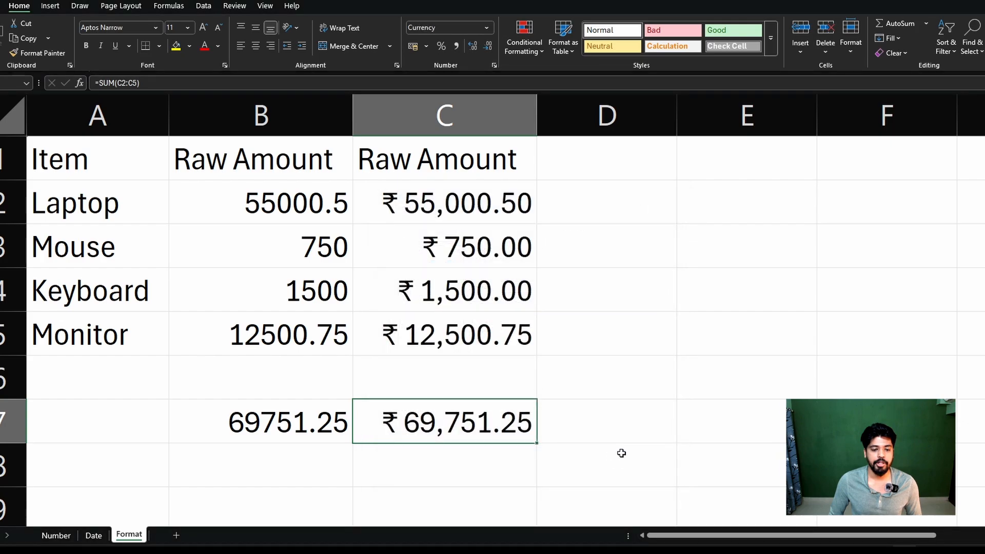
Compare the raw amounts and total in column B with the rupee-formatted ones in column C, including the laptop cells B2 and C2.
click(595, 382)
click(406, 422)
drag(307, 208, 313, 459)
drag(401, 235, 424, 392)
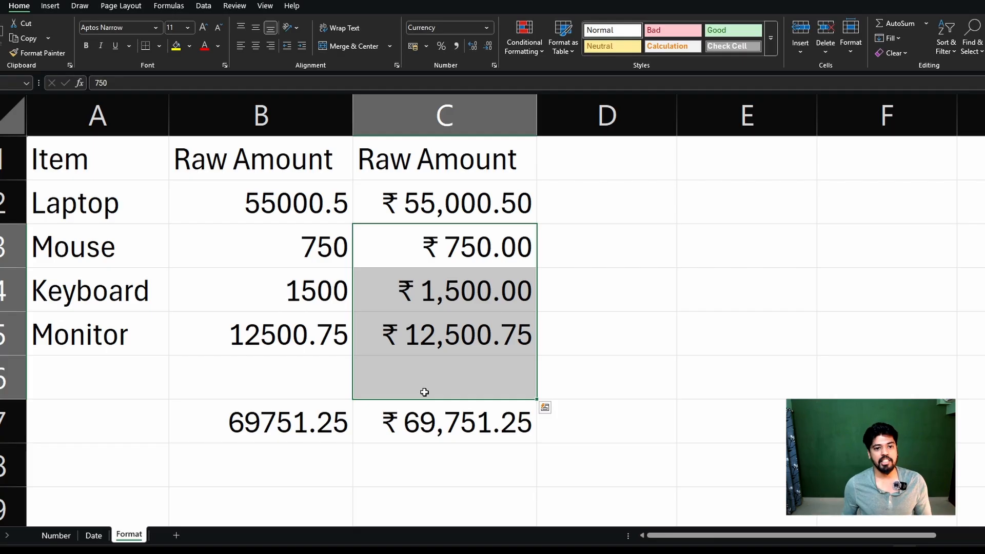
click(450, 114)
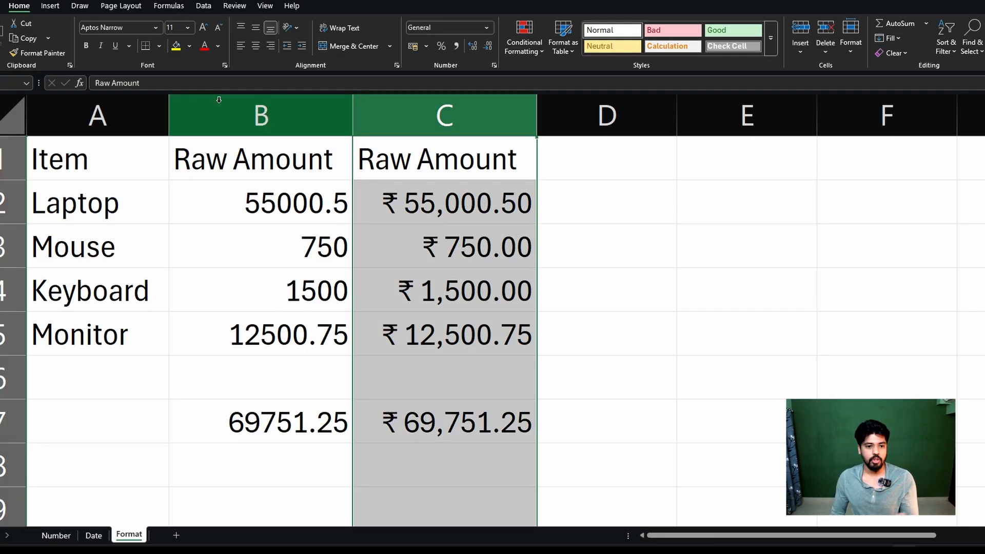
drag(259, 175, 249, 408)
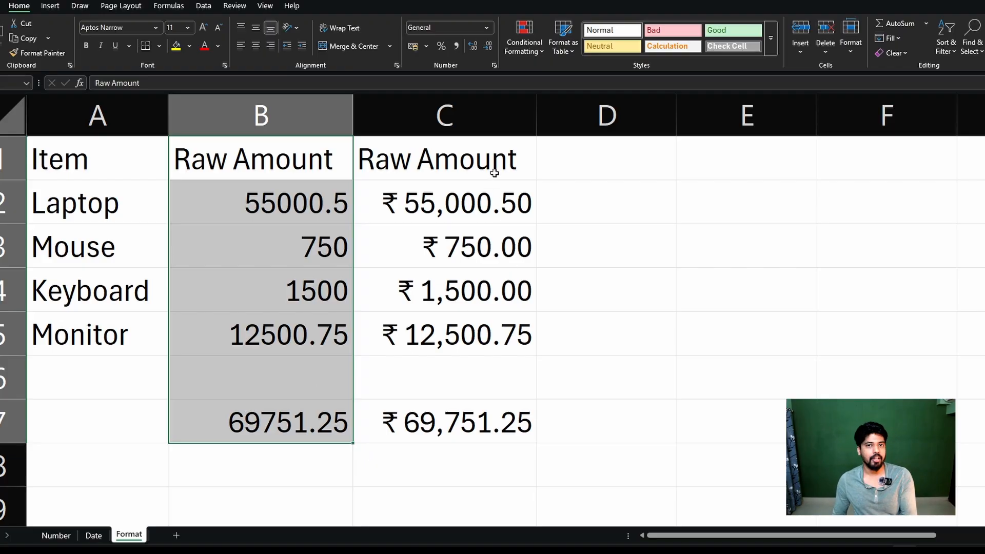
drag(494, 173, 503, 412)
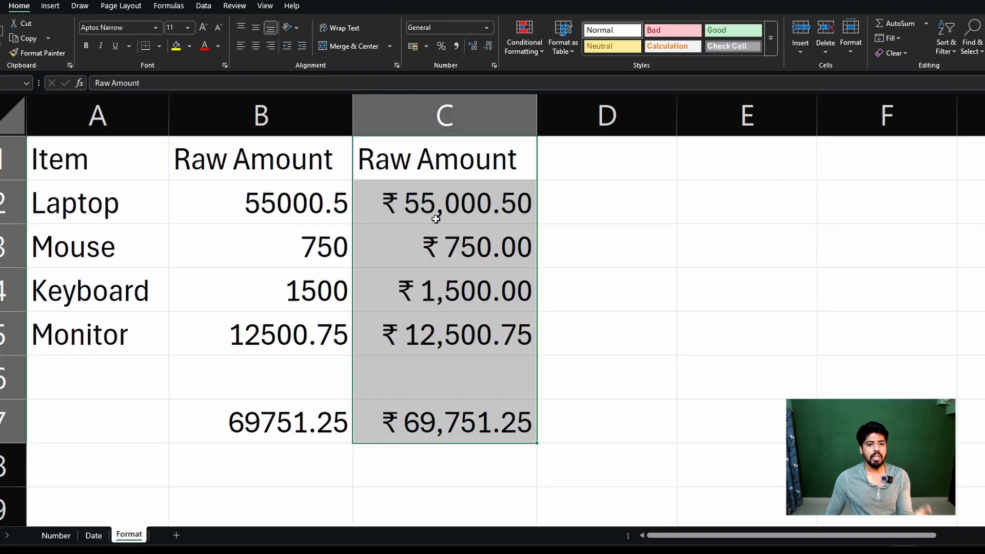
click(442, 214)
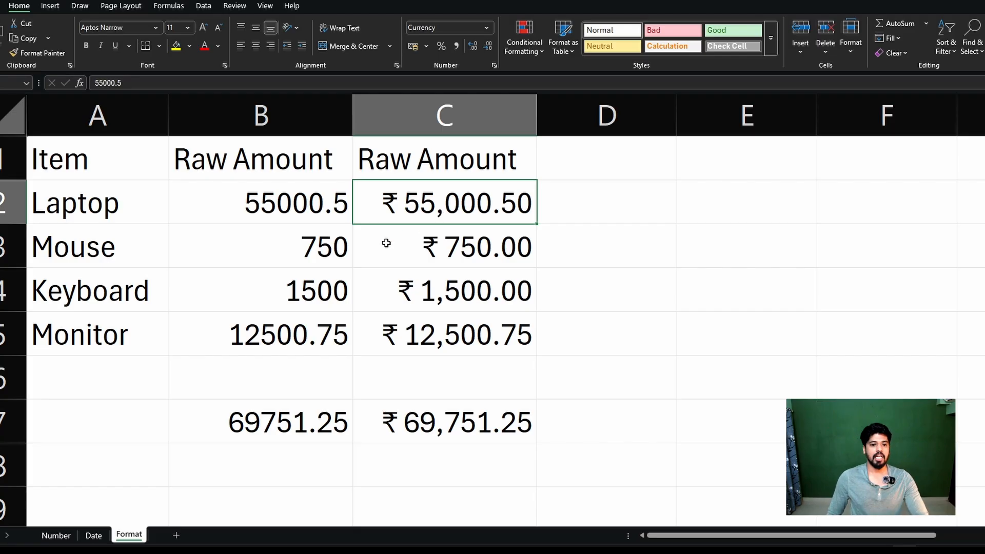
click(248, 215)
click(499, 206)
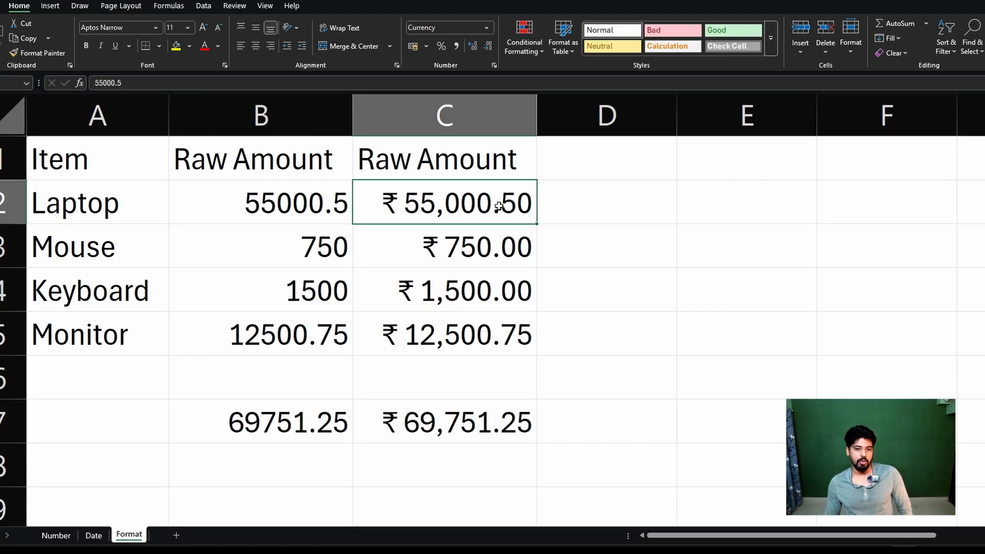
right_click(285, 205)
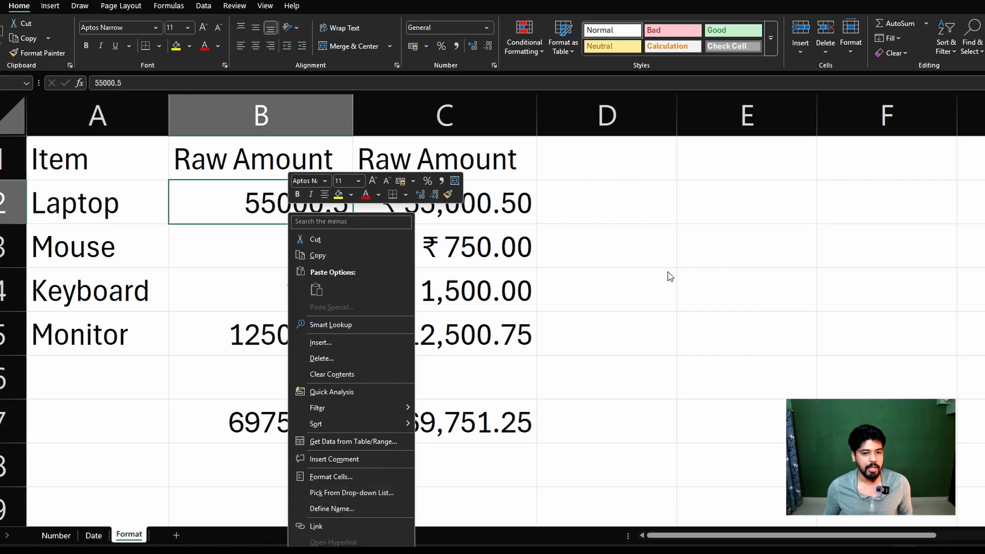
key(Escape)
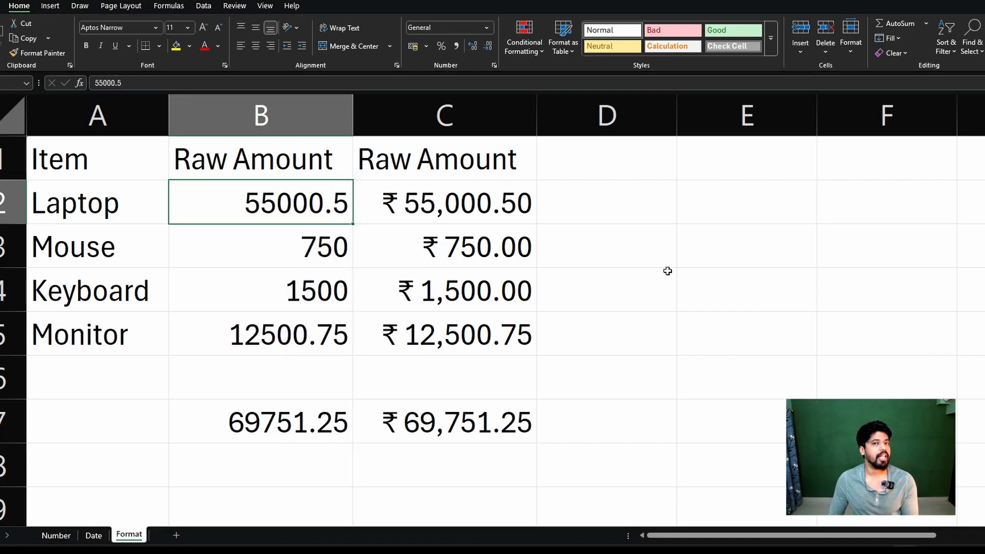
Copy the rupee currency format from C2 onto the laptop's raw amount in B2 with Format Painter.
click(391, 205)
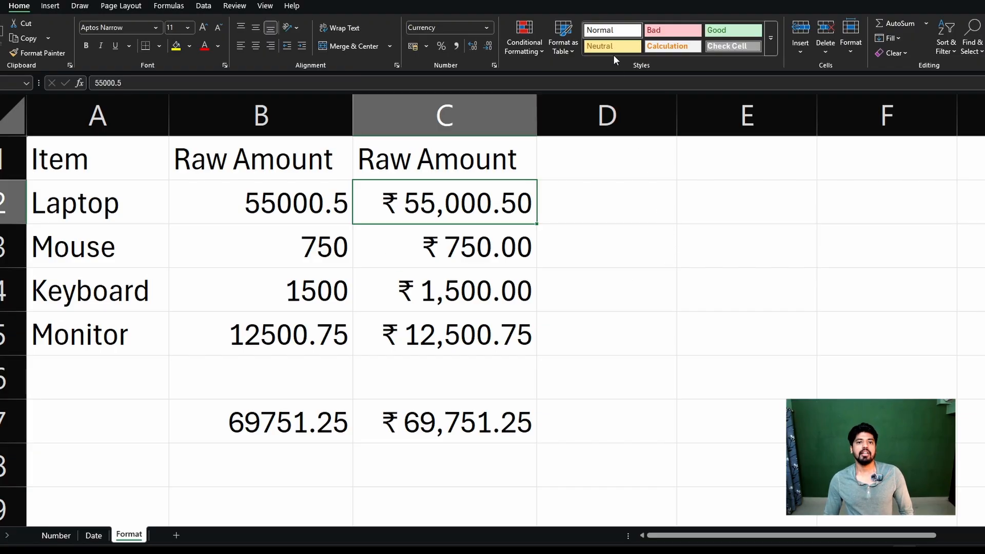
click(54, 53)
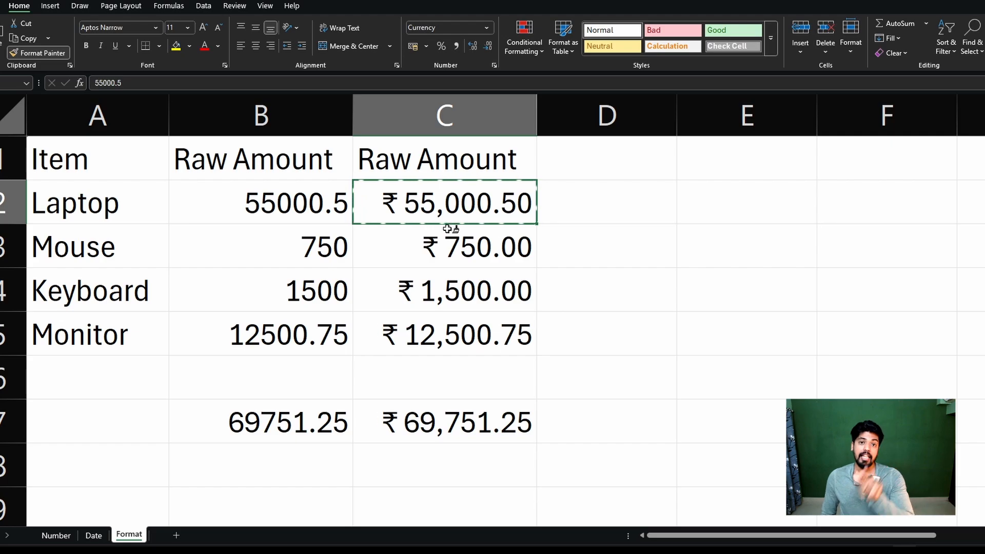
click(292, 204)
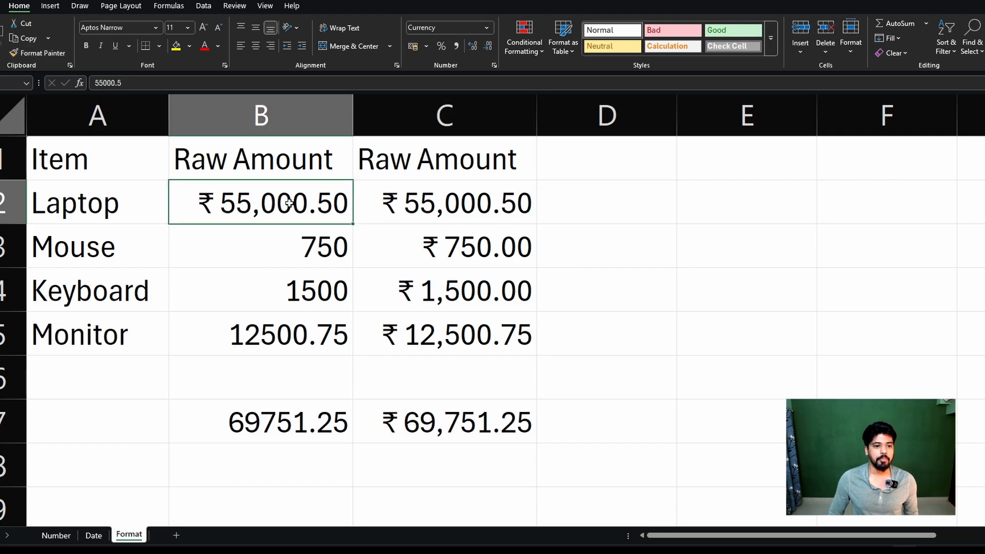
click(818, 222)
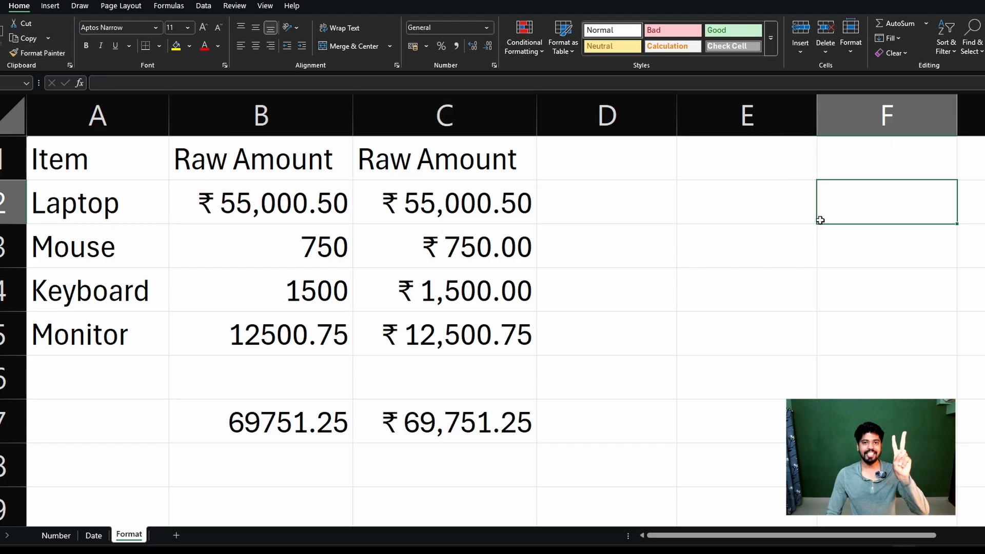
Apply the currency format of C2 to the remaining raw amounts and total in B3:B7 with Format Painter.
click(494, 212)
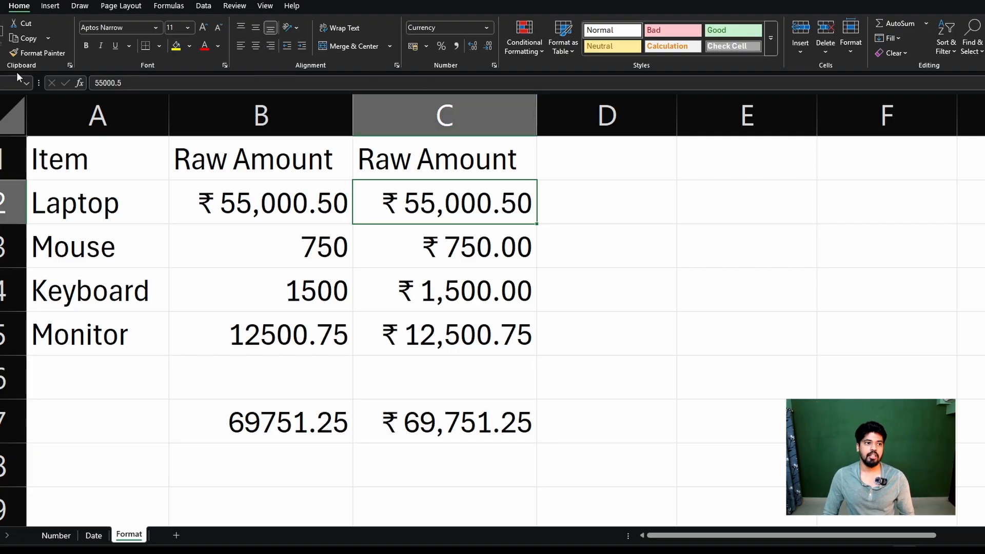
click(39, 54)
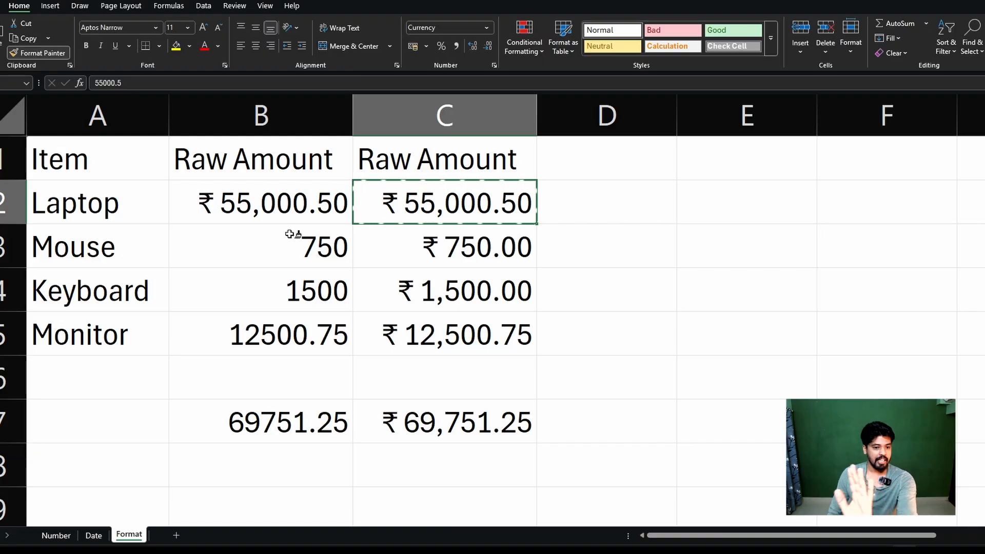
drag(290, 251, 288, 426)
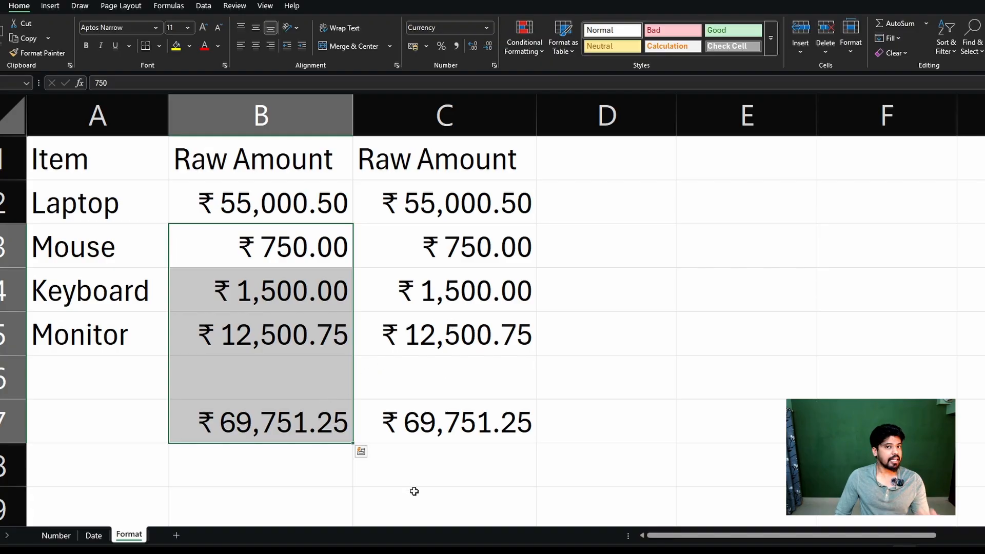
On the Date sheet, copy the date format of the 18 July 2026 cell onto the messy serial number 46221 with Format Painter.
click(96, 539)
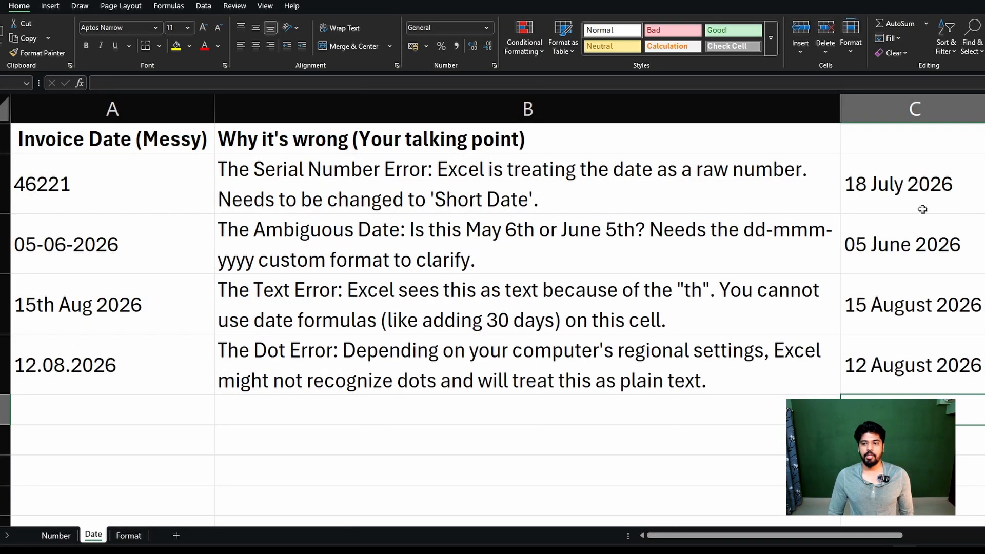
click(883, 173)
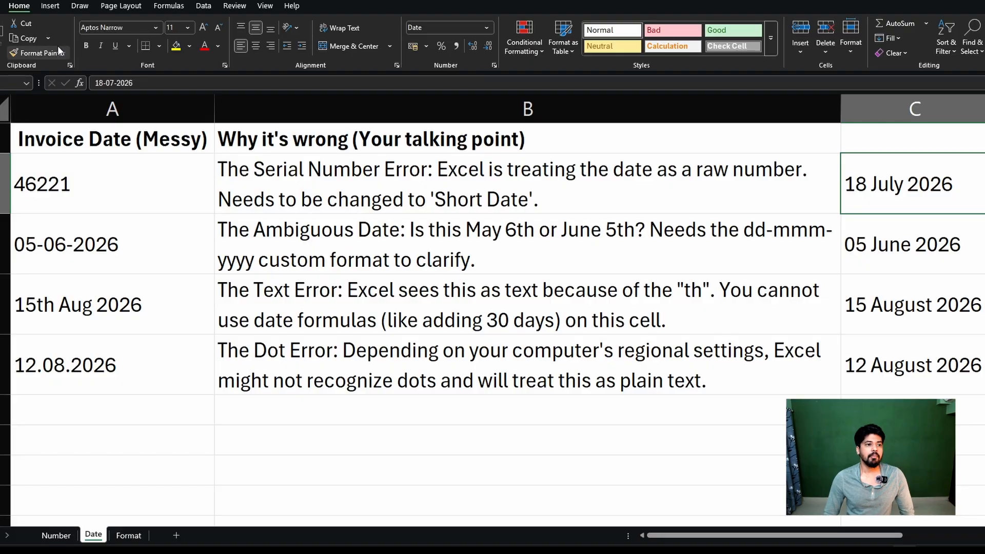
click(39, 52)
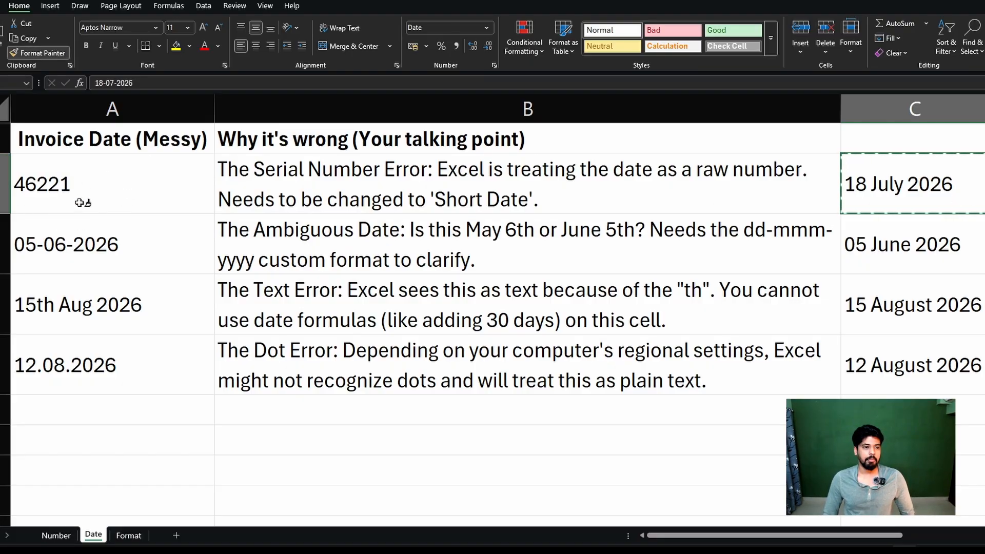
click(105, 185)
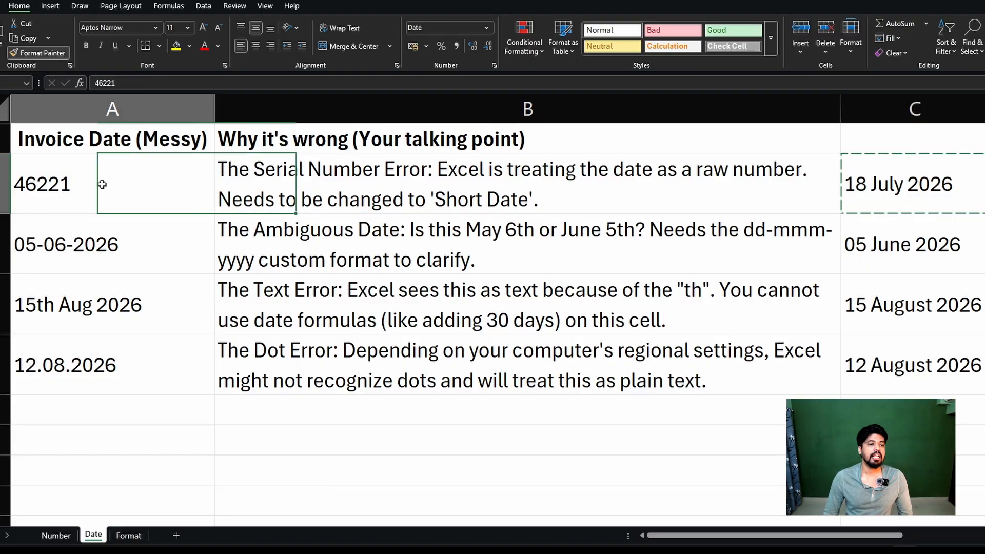